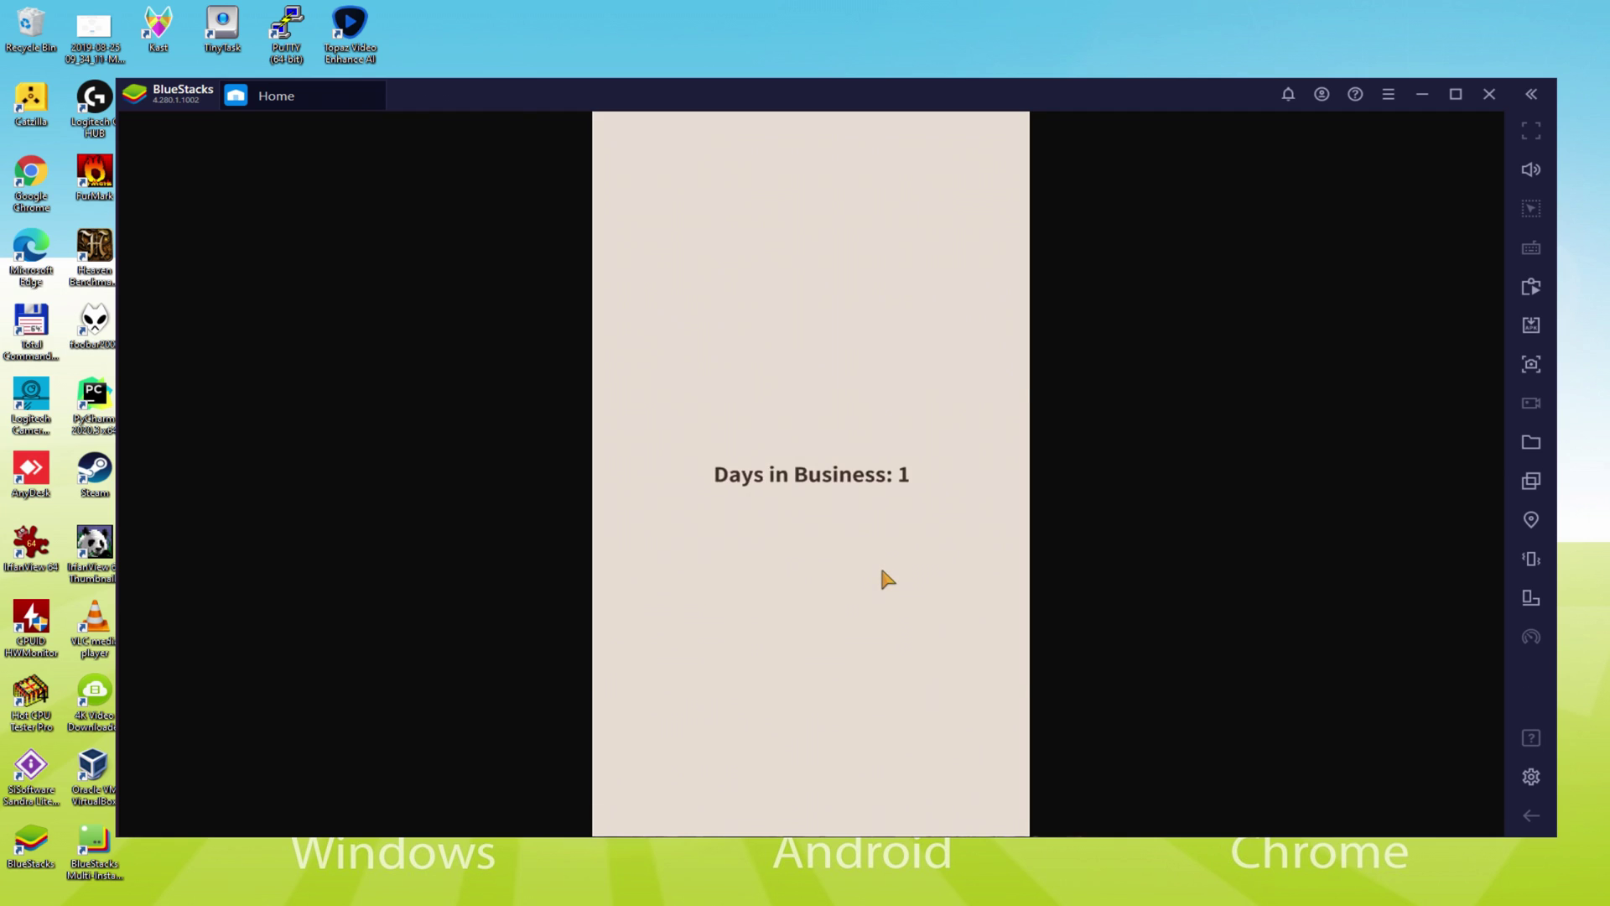
{"action": "left_click", "coordinate": [799, 635]}
{"action": "left_click", "coordinate": [801, 707]}
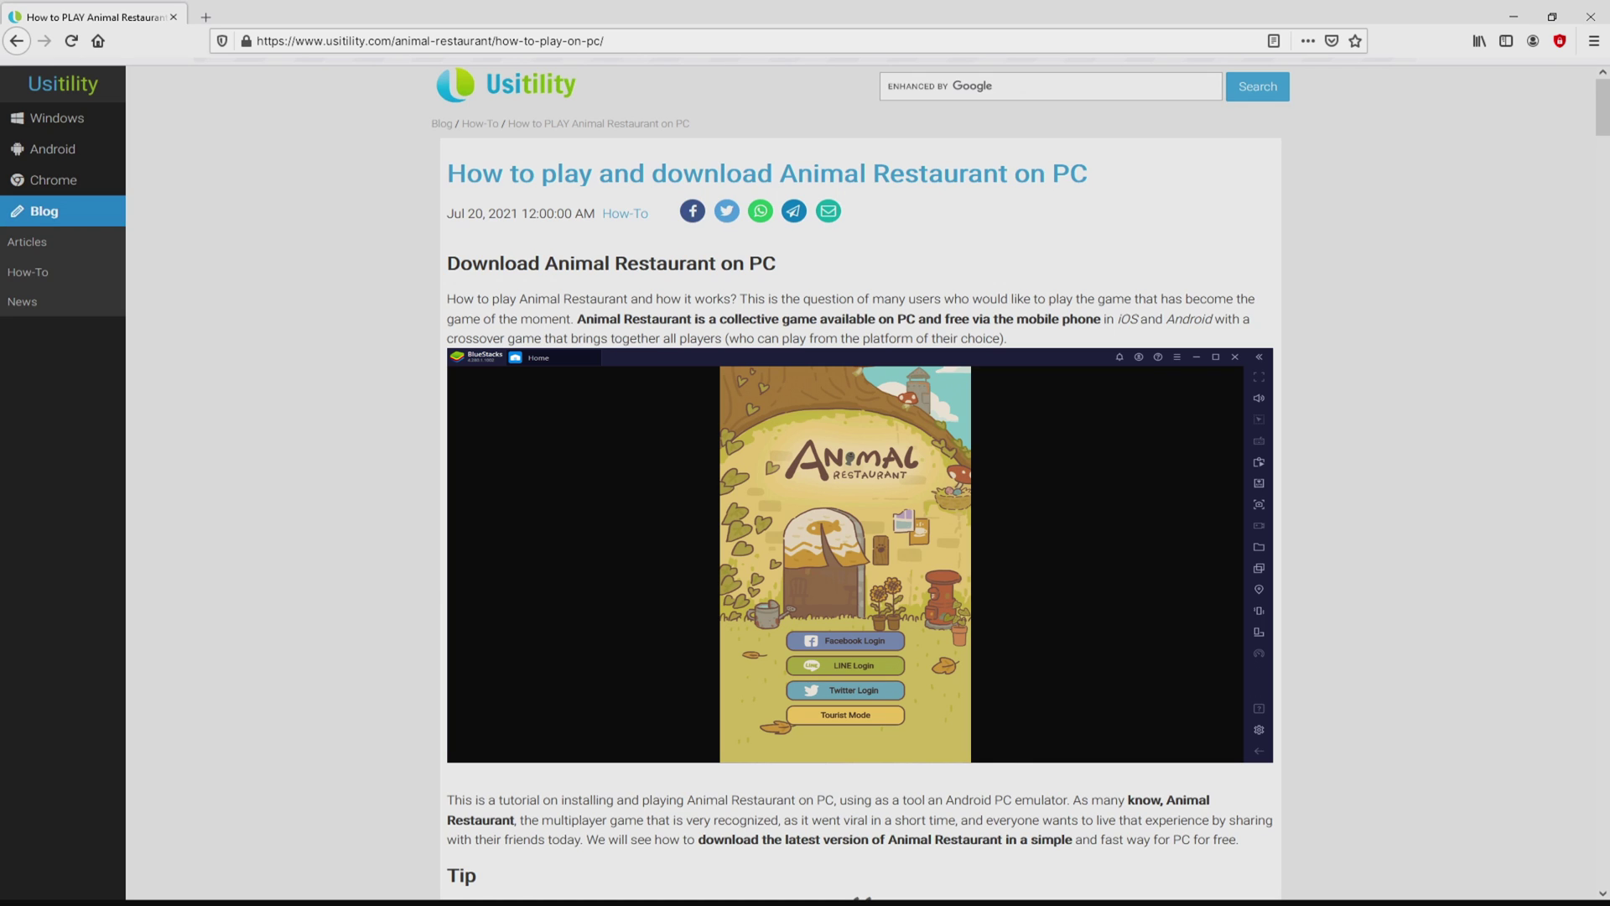
Step: Download the BlueStacks installer from the Animal Restaurant page on the BlueStacks site and run it
{"action": "scroll", "coordinate": [860, 483], "scroll_direction": "down", "scroll_amount": 3}
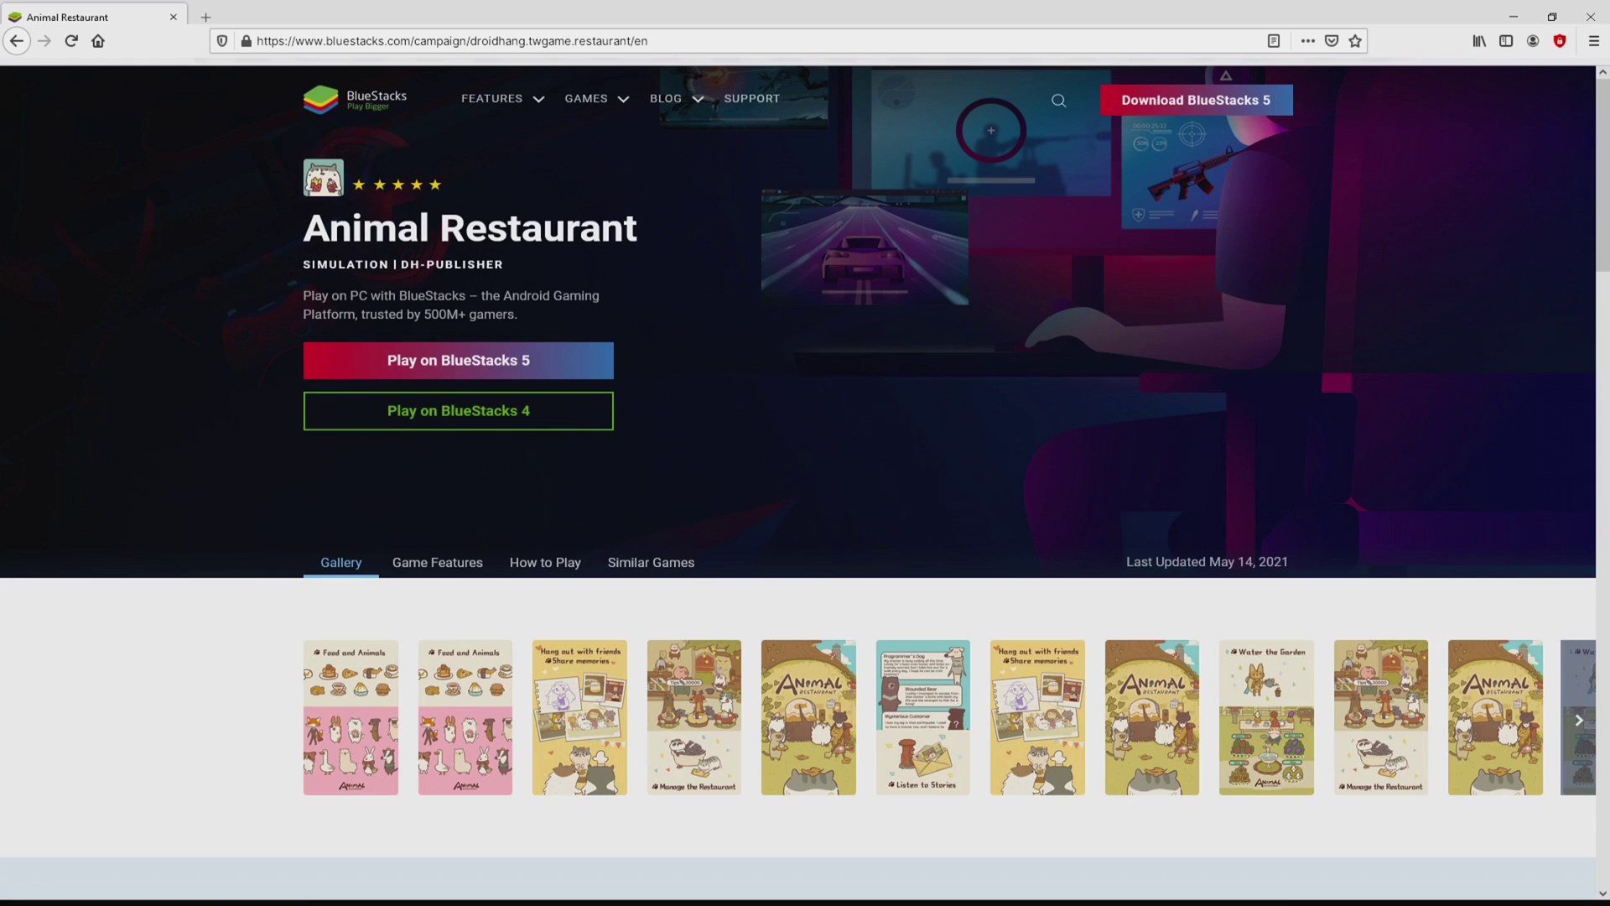
{"action": "scroll", "coordinate": [804, 483], "scroll_direction": "down", "scroll_amount": 20}
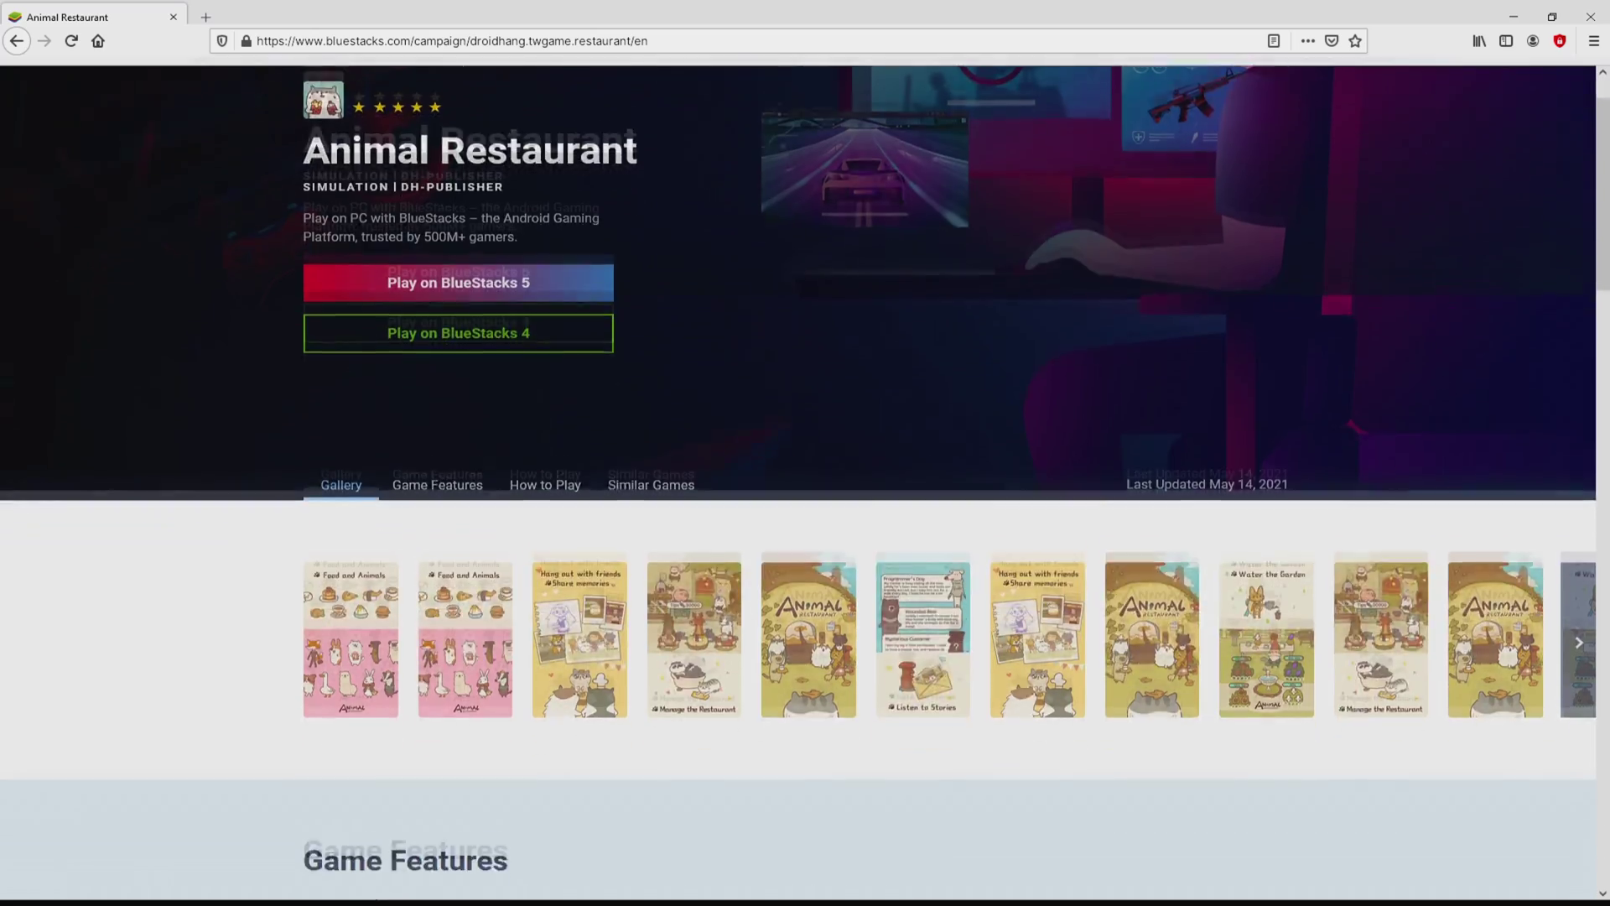
{"action": "scroll", "coordinate": [805, 483], "scroll_direction": "down", "scroll_amount": 7}
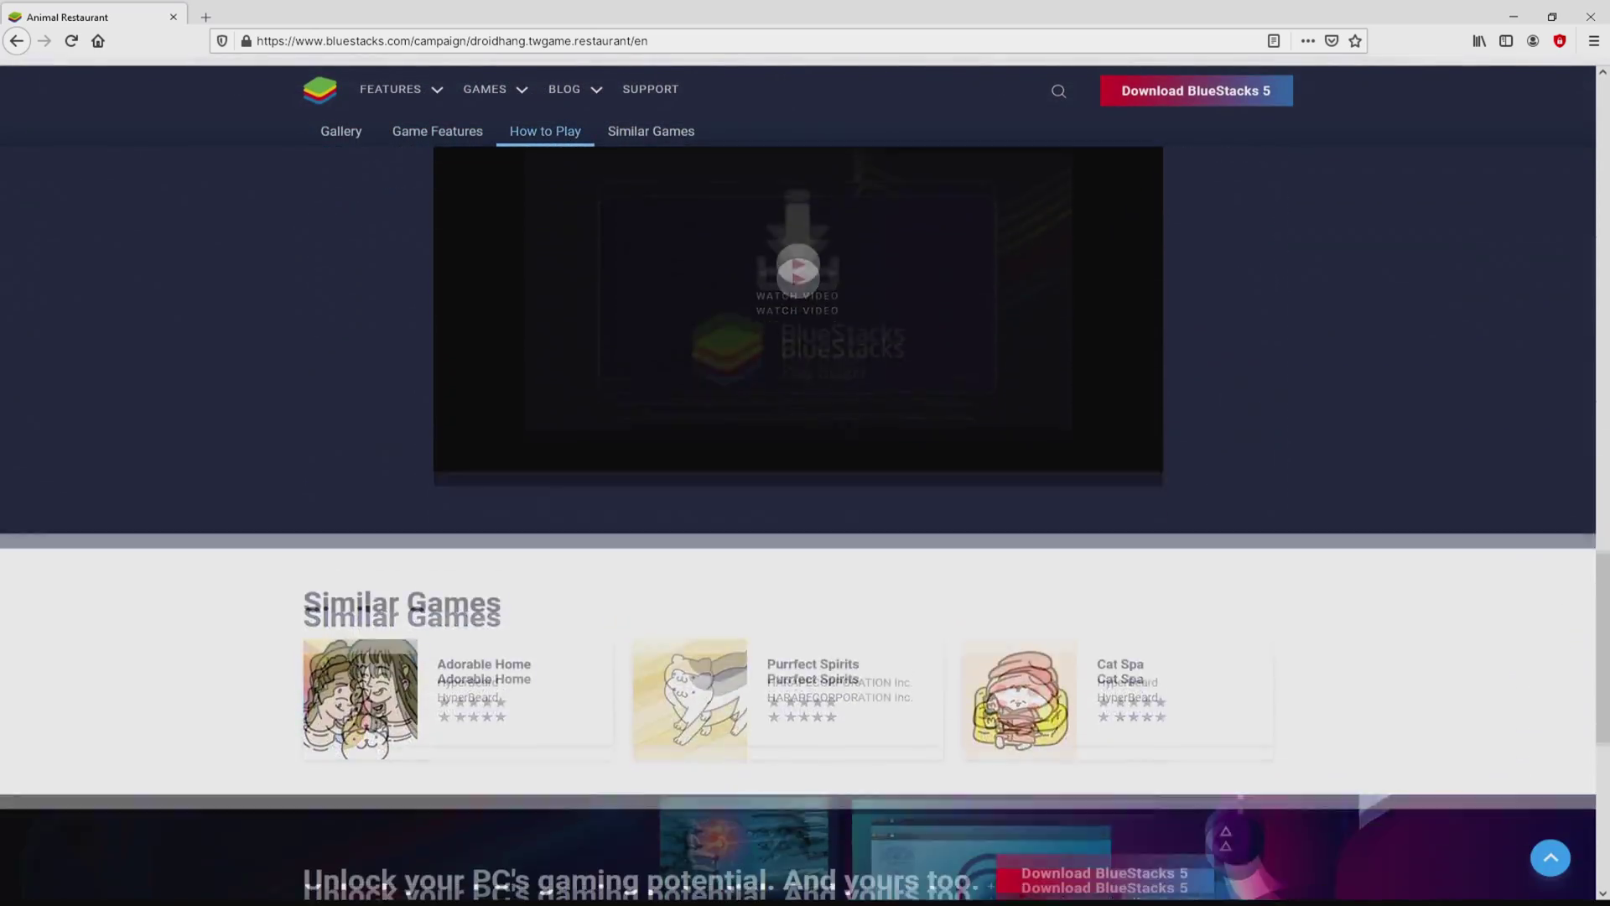
{"action": "scroll", "coordinate": [805, 483], "scroll_direction": "up", "scroll_amount": 14}
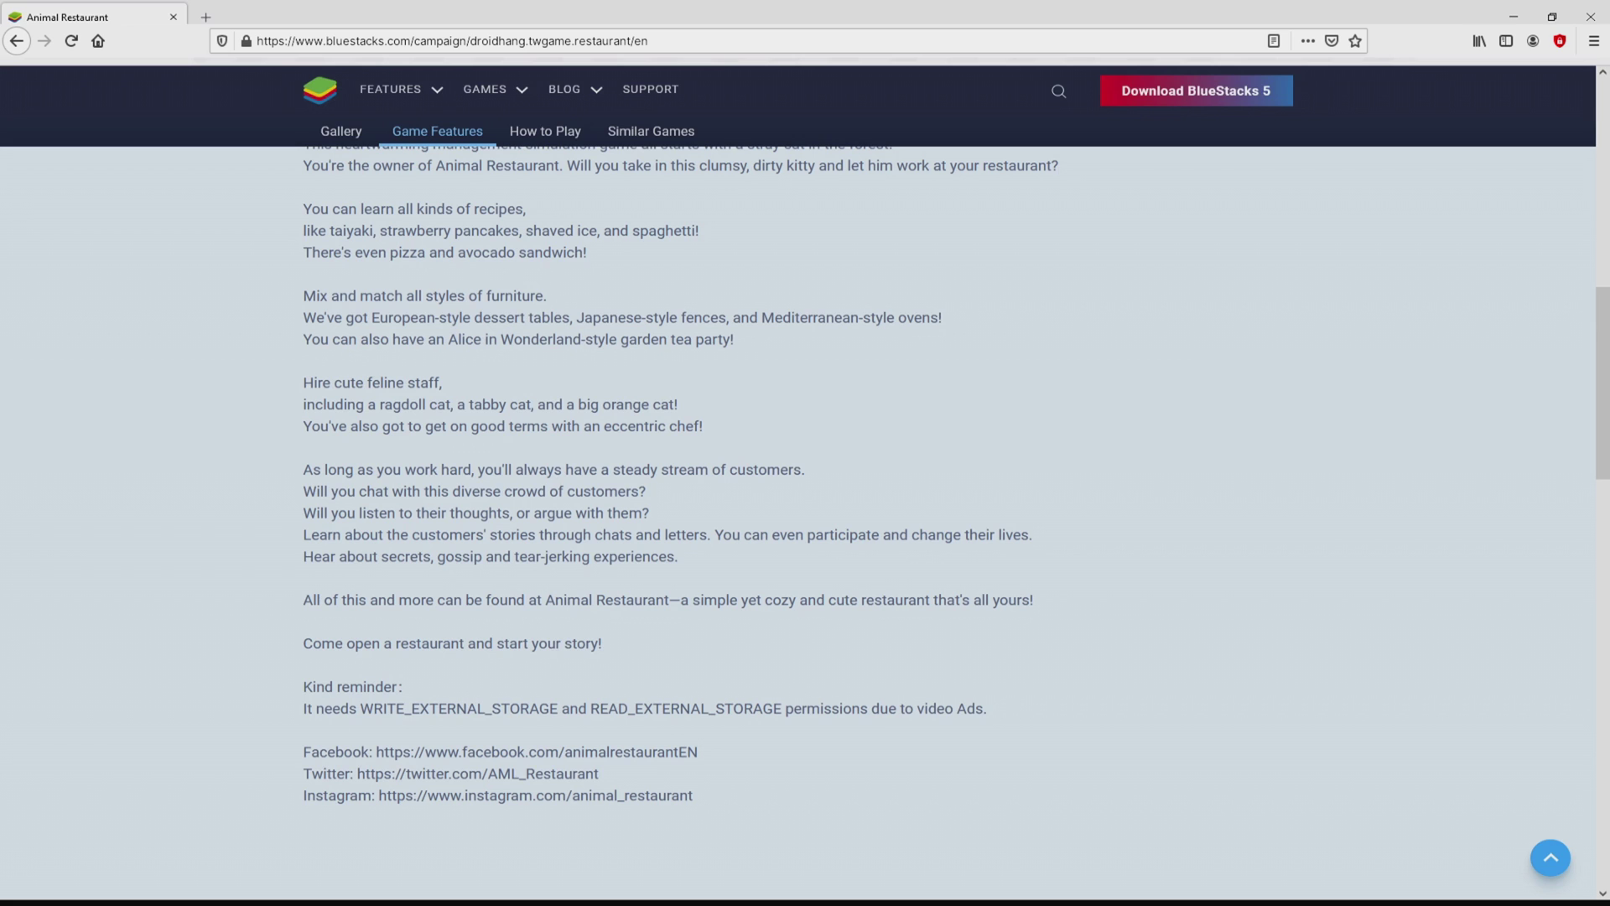
{"action": "scroll", "coordinate": [805, 483], "scroll_direction": "up", "scroll_amount": 10}
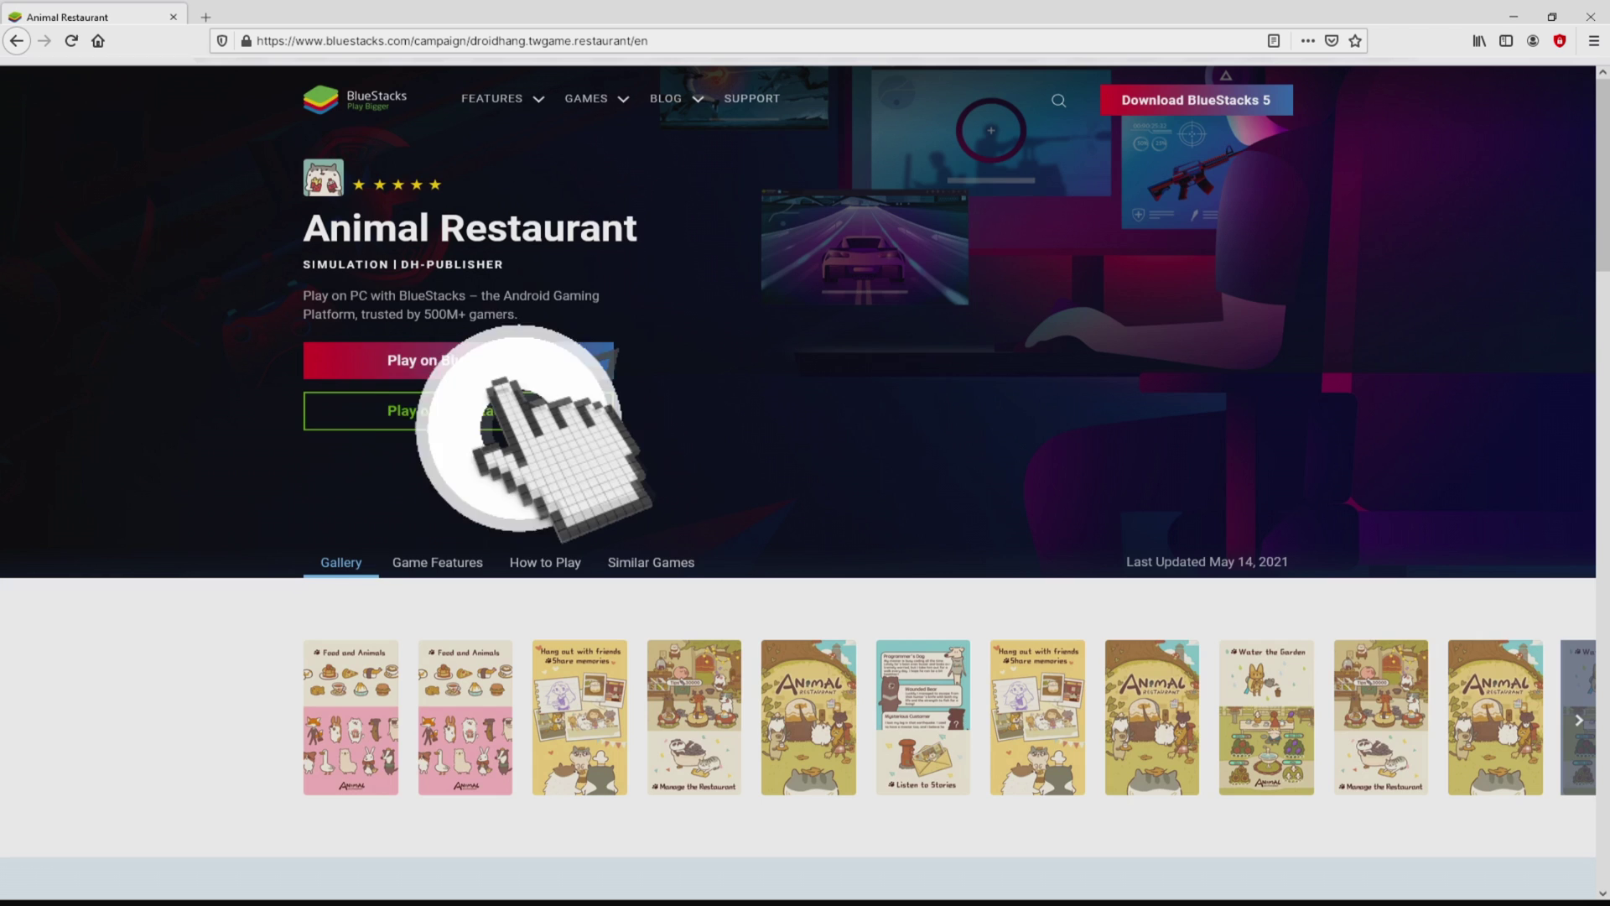
{"action": "left_click", "coordinate": [504, 363]}
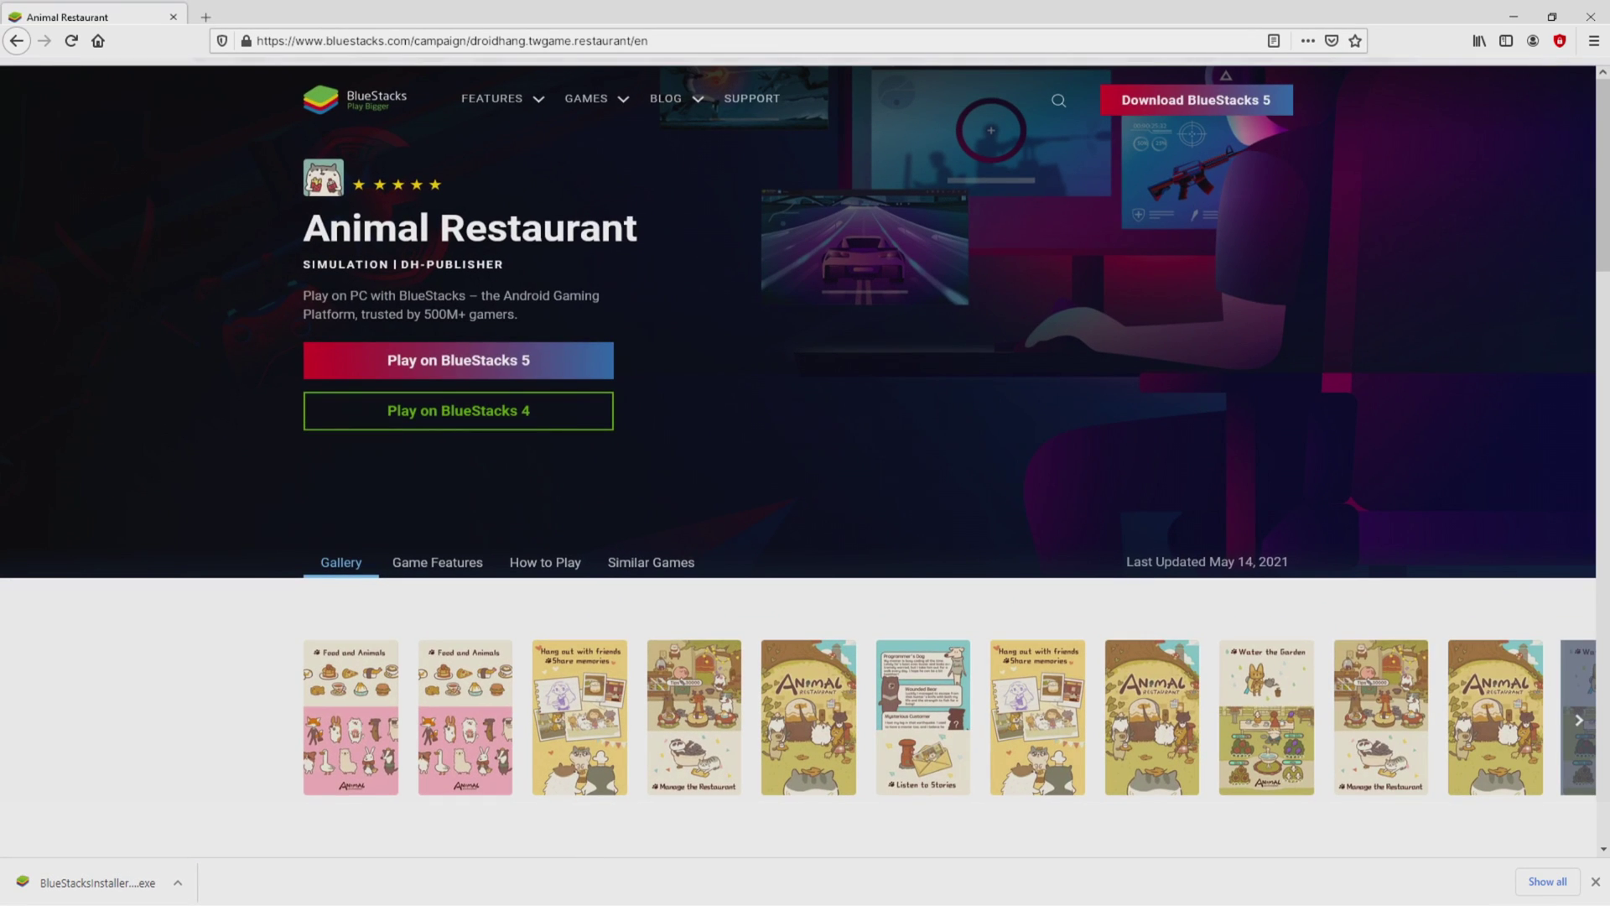
{"action": "left_click", "coordinate": [101, 882]}
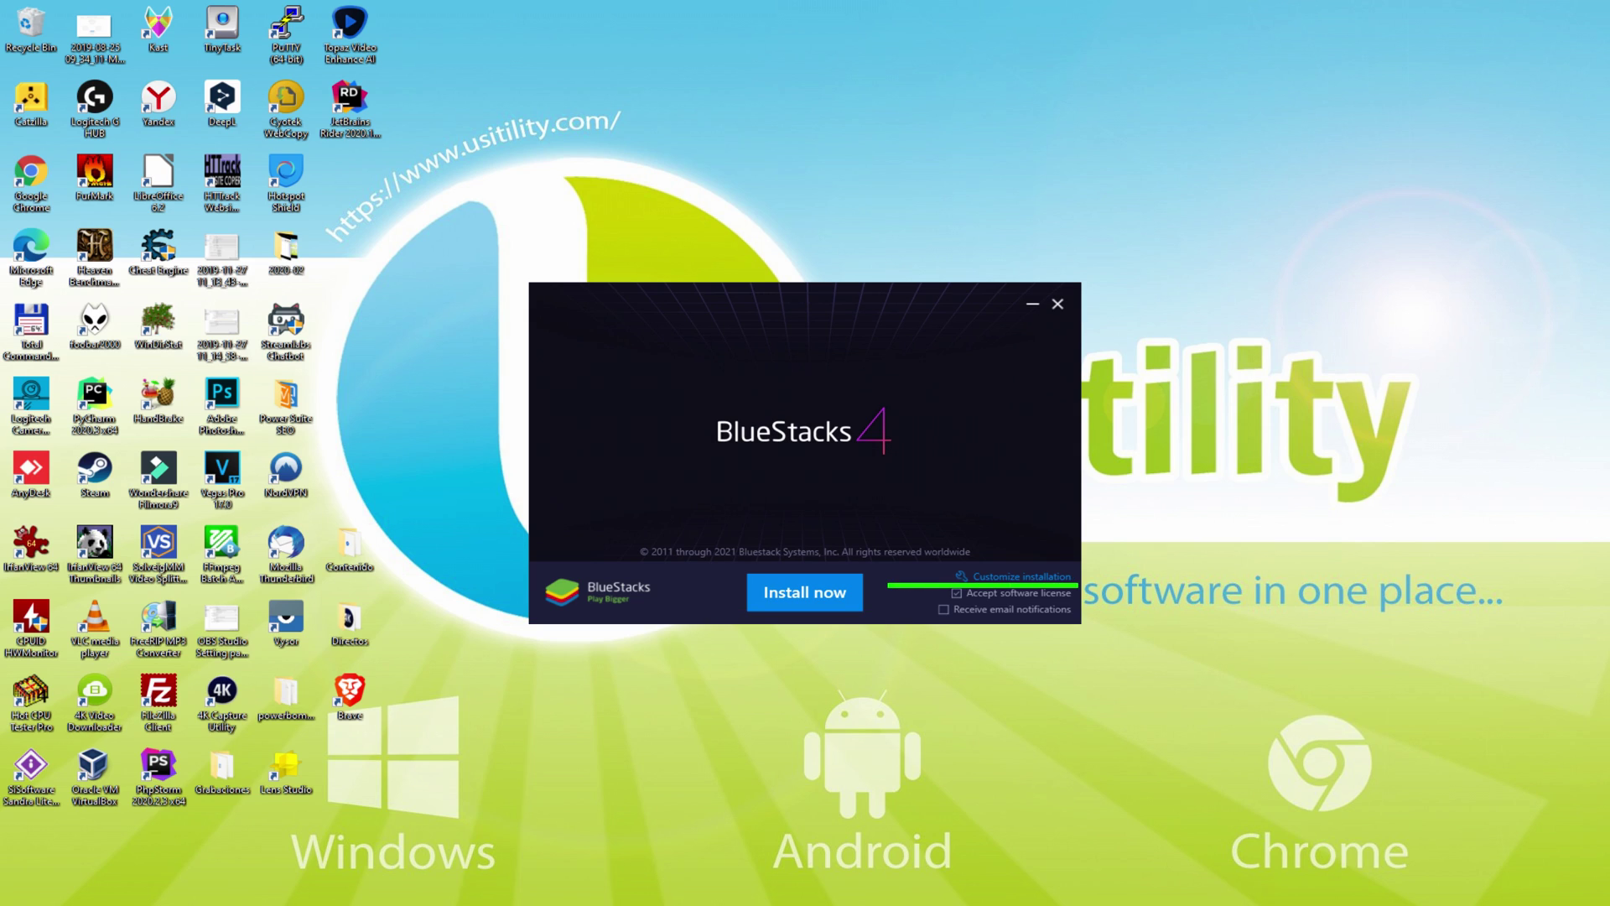
Step: Check the data path in the custom installation options, return without changing it, and start installing BlueStacks 4
{"action": "left_click", "coordinate": [1002, 576]}
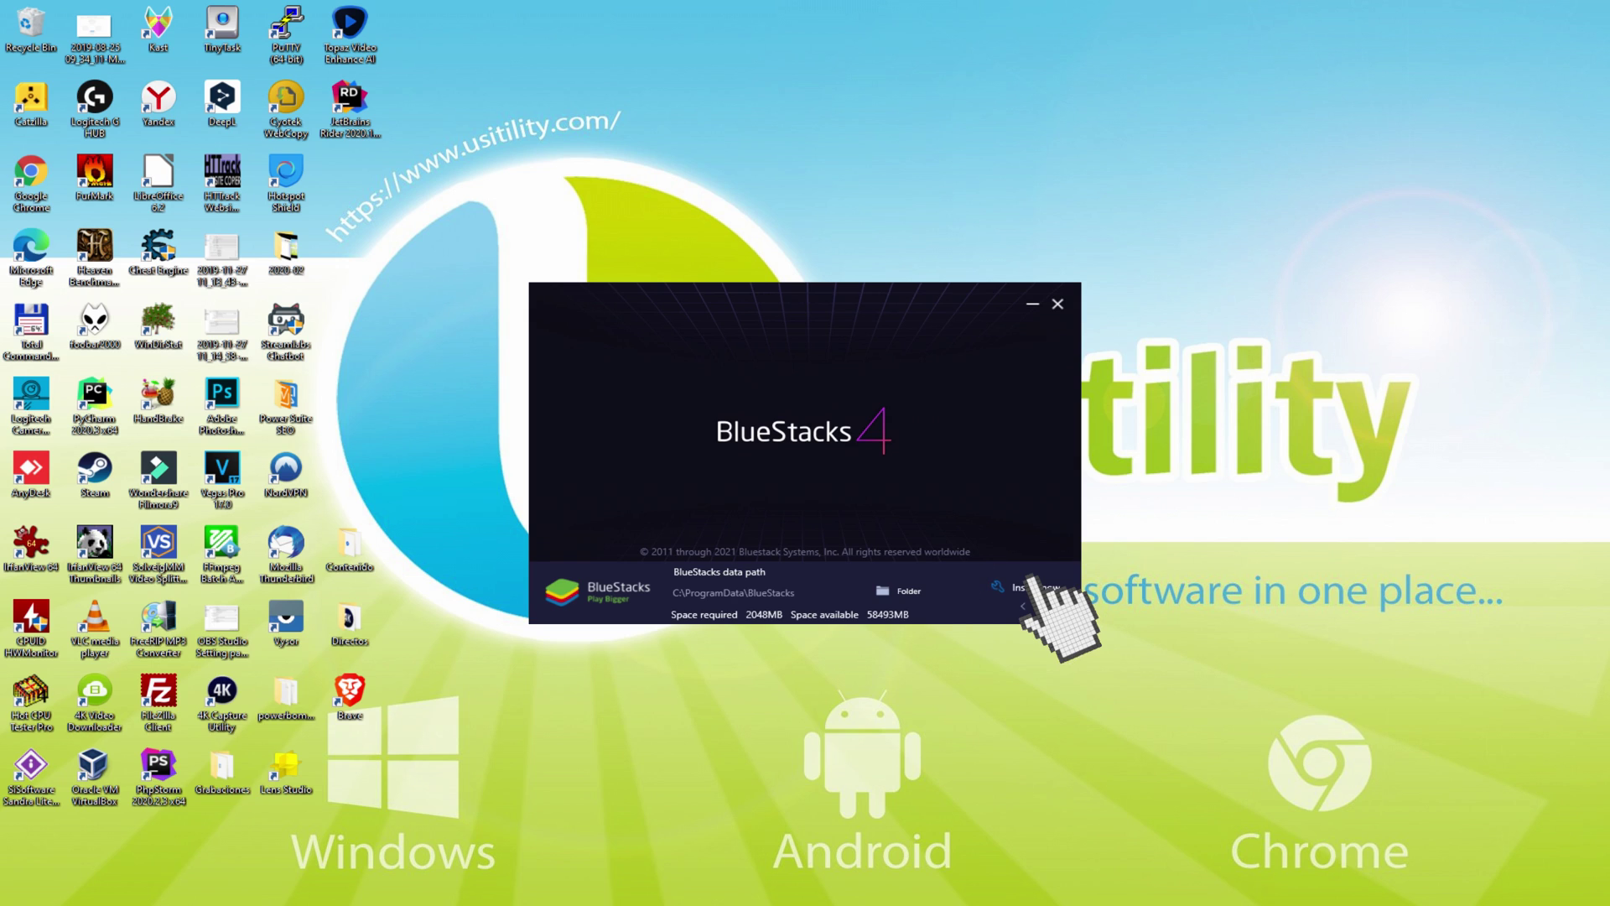
{"action": "left_click", "coordinate": [1022, 605]}
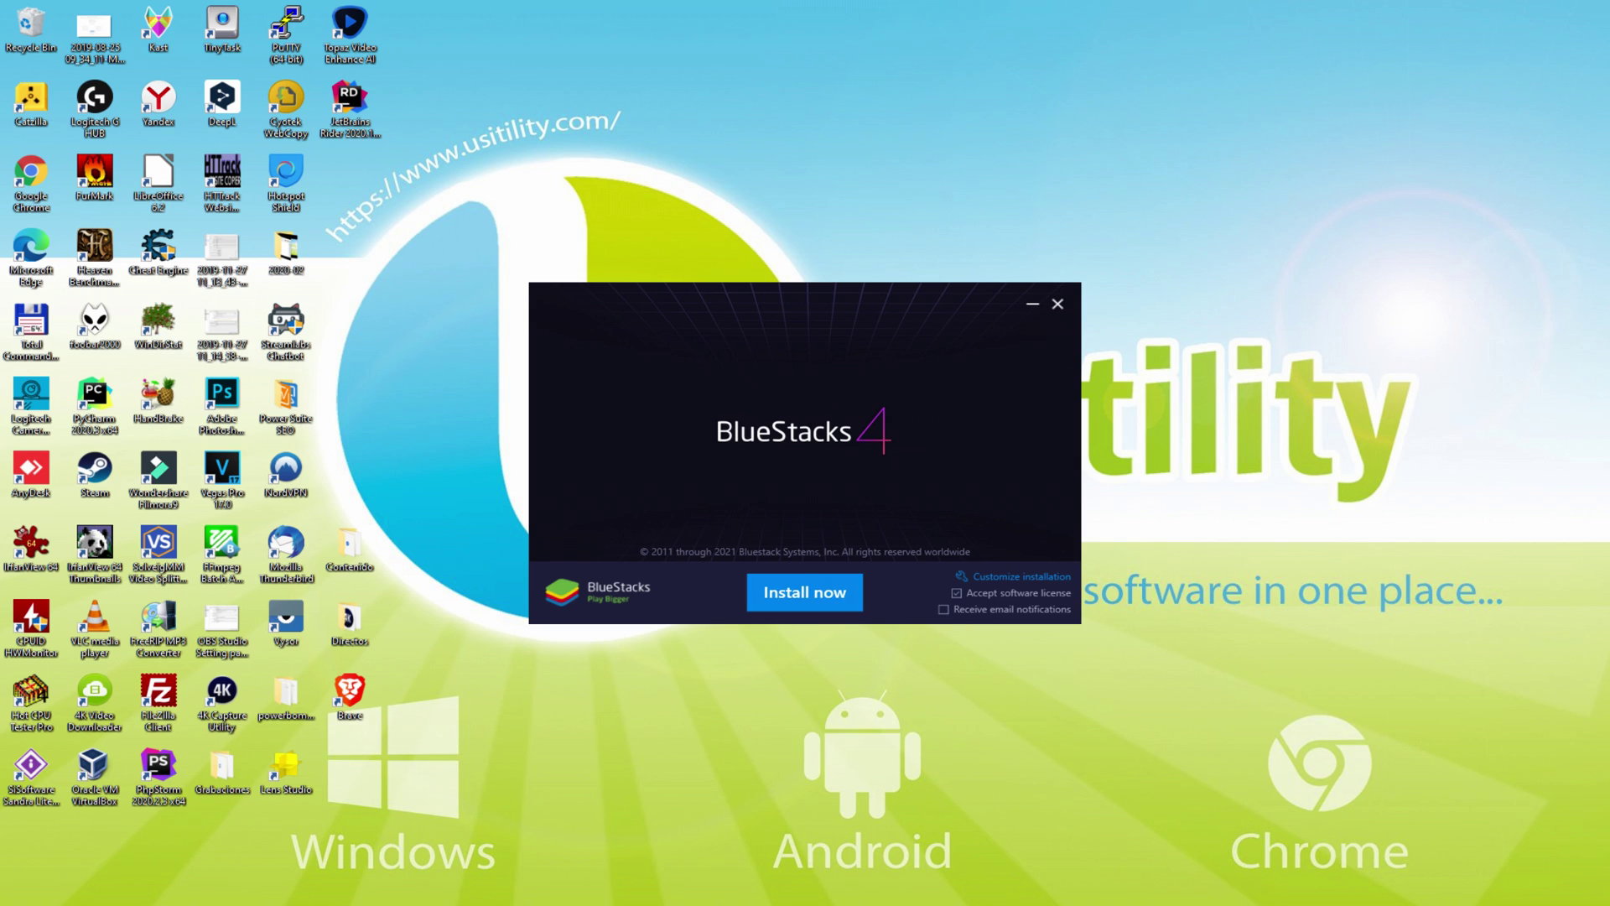
{"action": "left_click", "coordinate": [803, 592]}
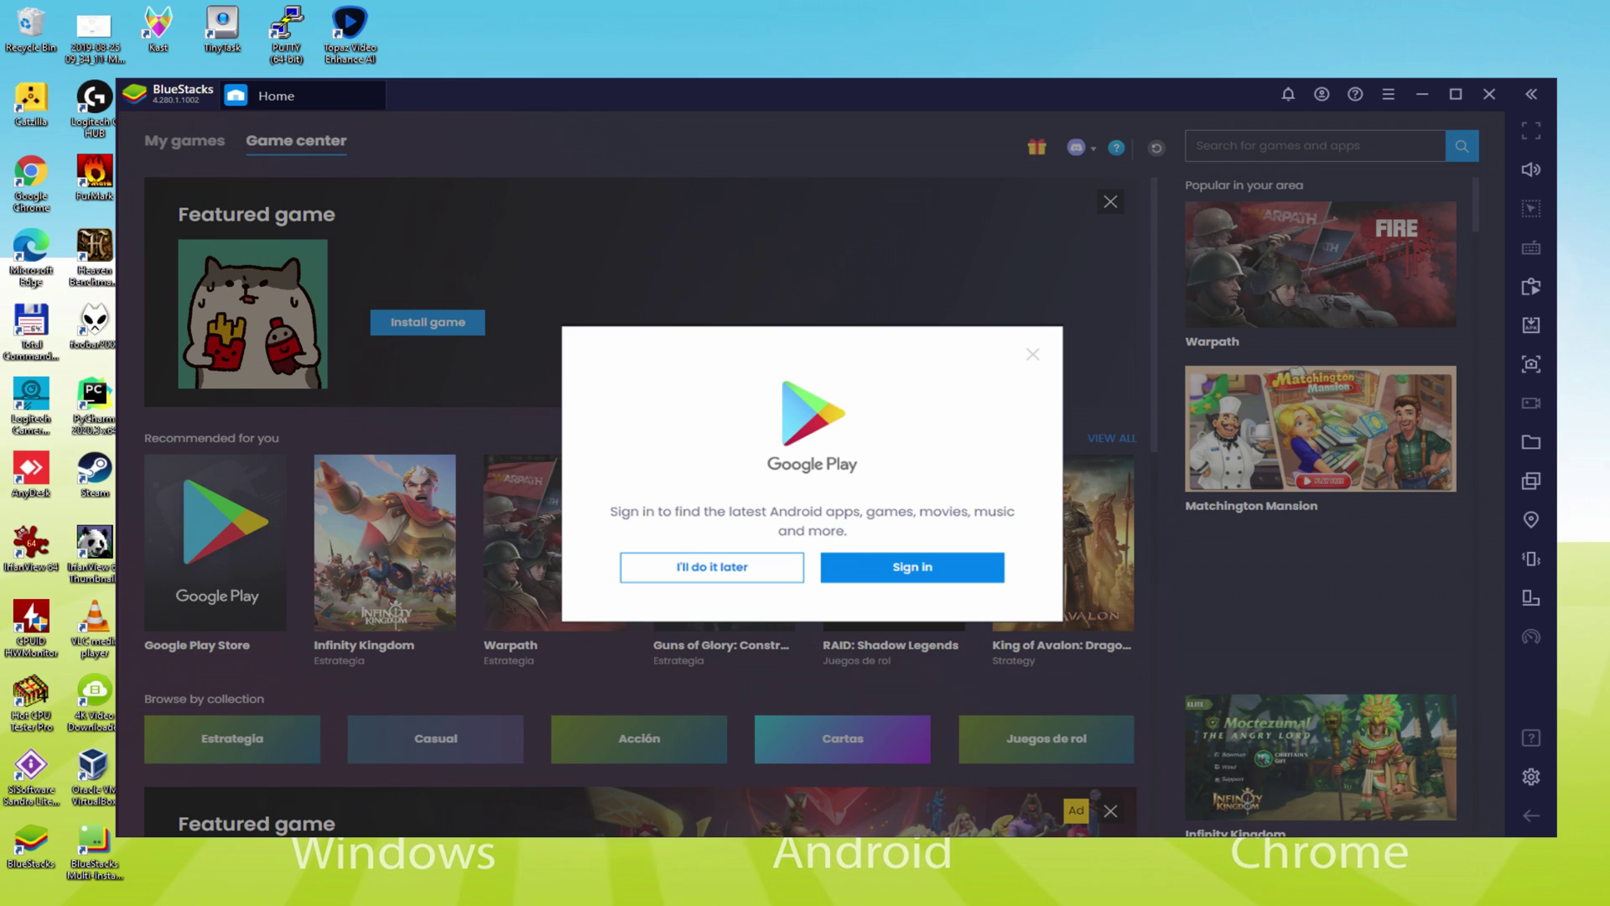
Step: Sign in to Google Play, agree to the Google terms, and accept Google Services with Google Drive backup turned off
{"action": "left_click", "coordinate": [911, 555]}
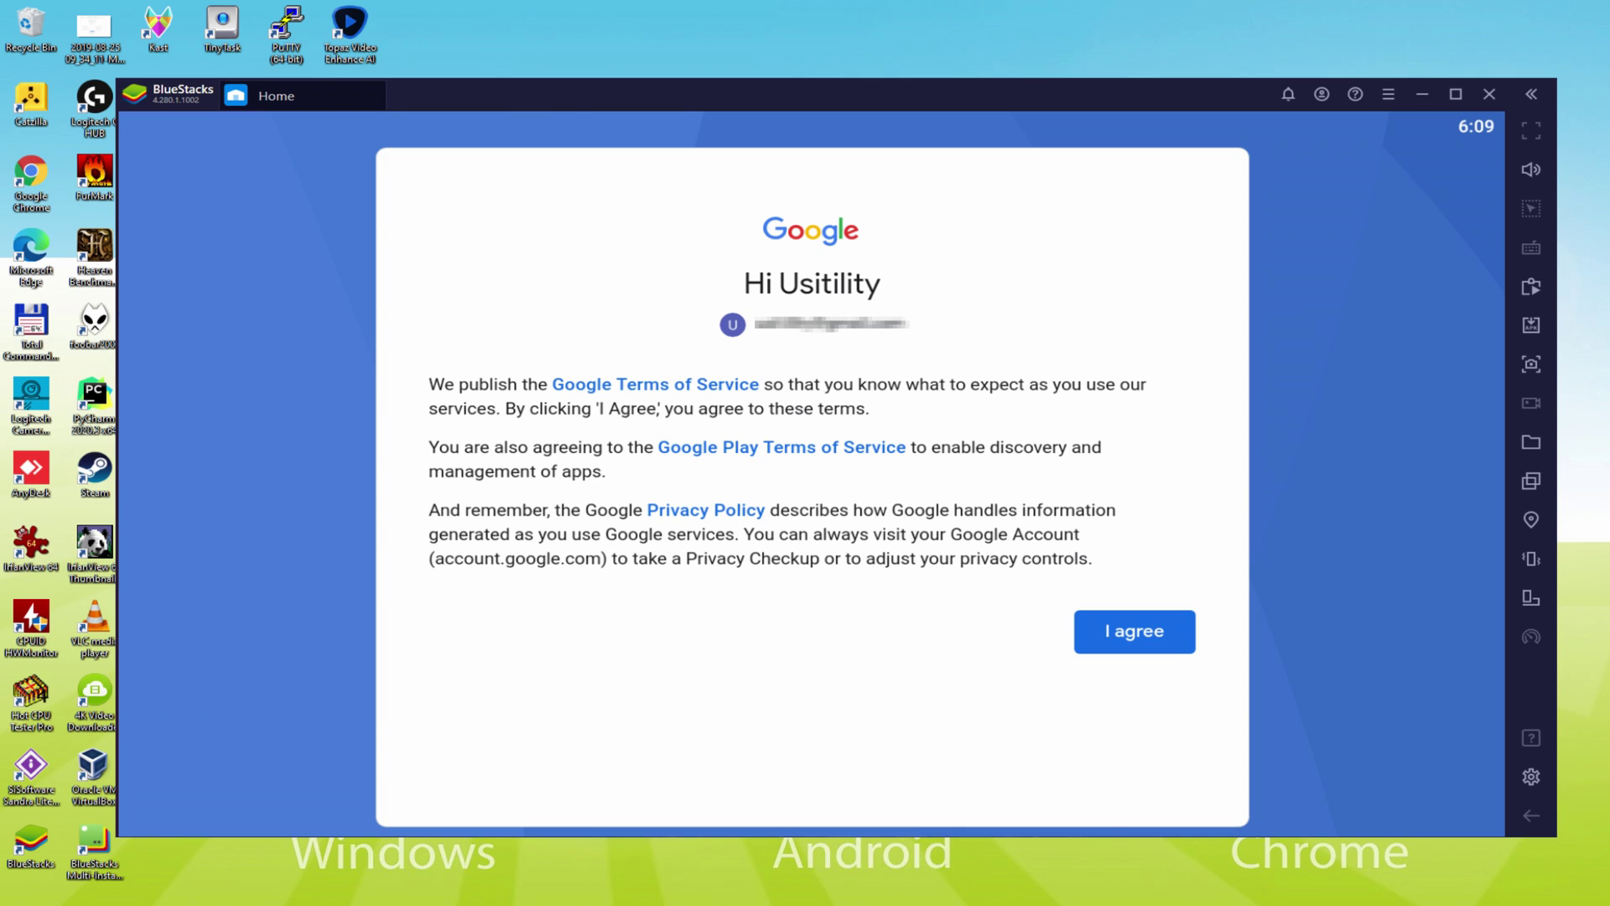
{"action": "left_click", "coordinate": [1124, 630]}
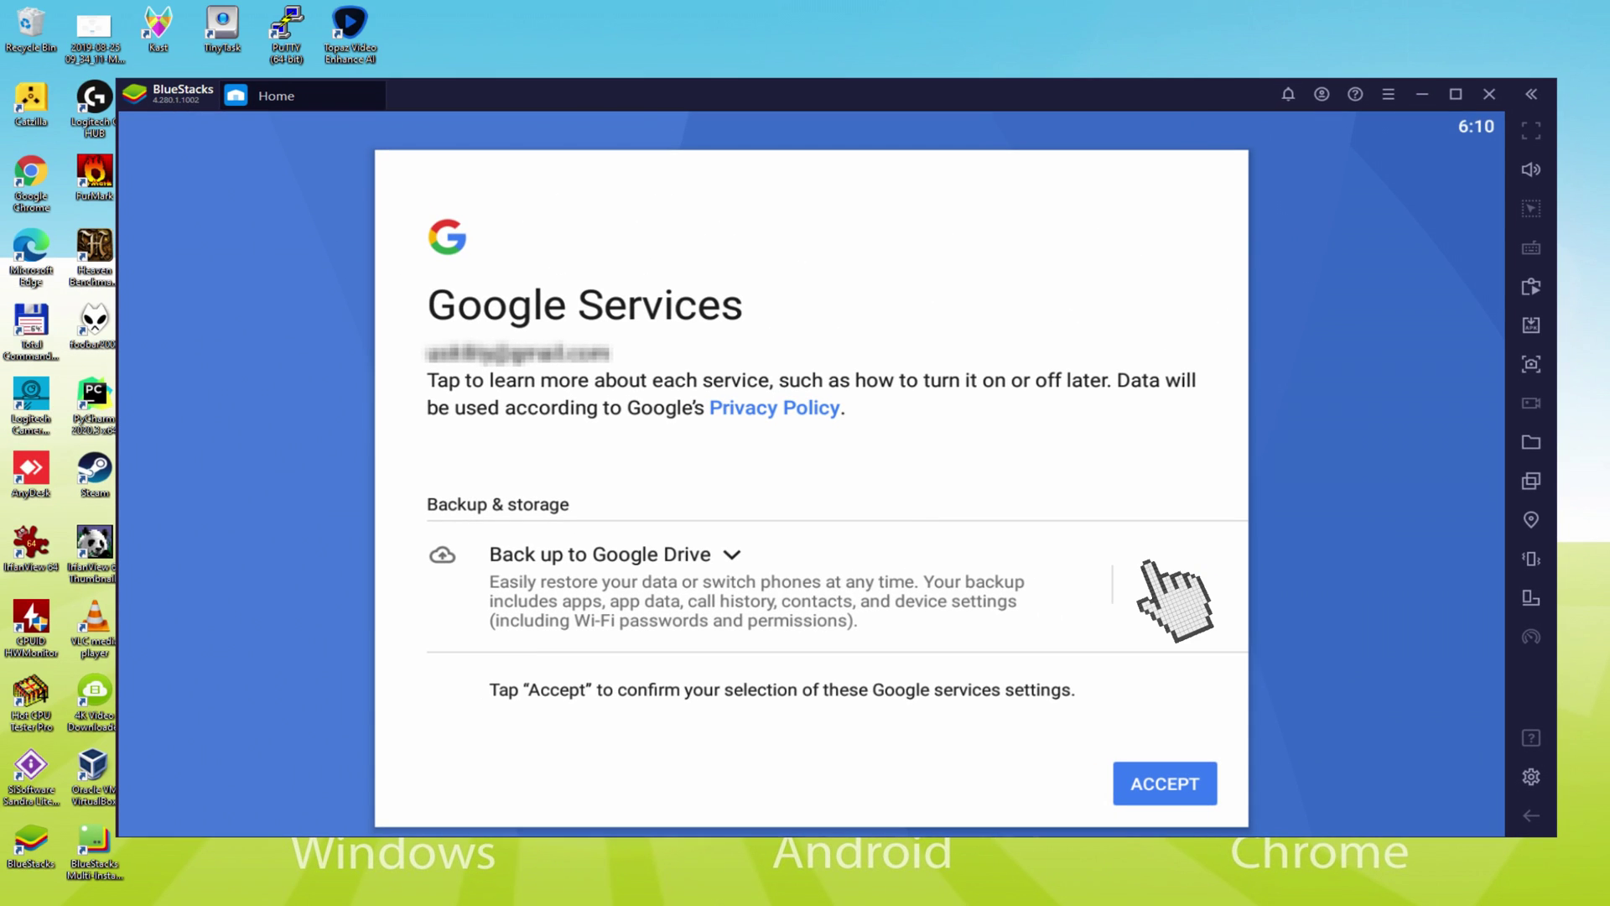
{"action": "left_click", "coordinate": [1160, 585]}
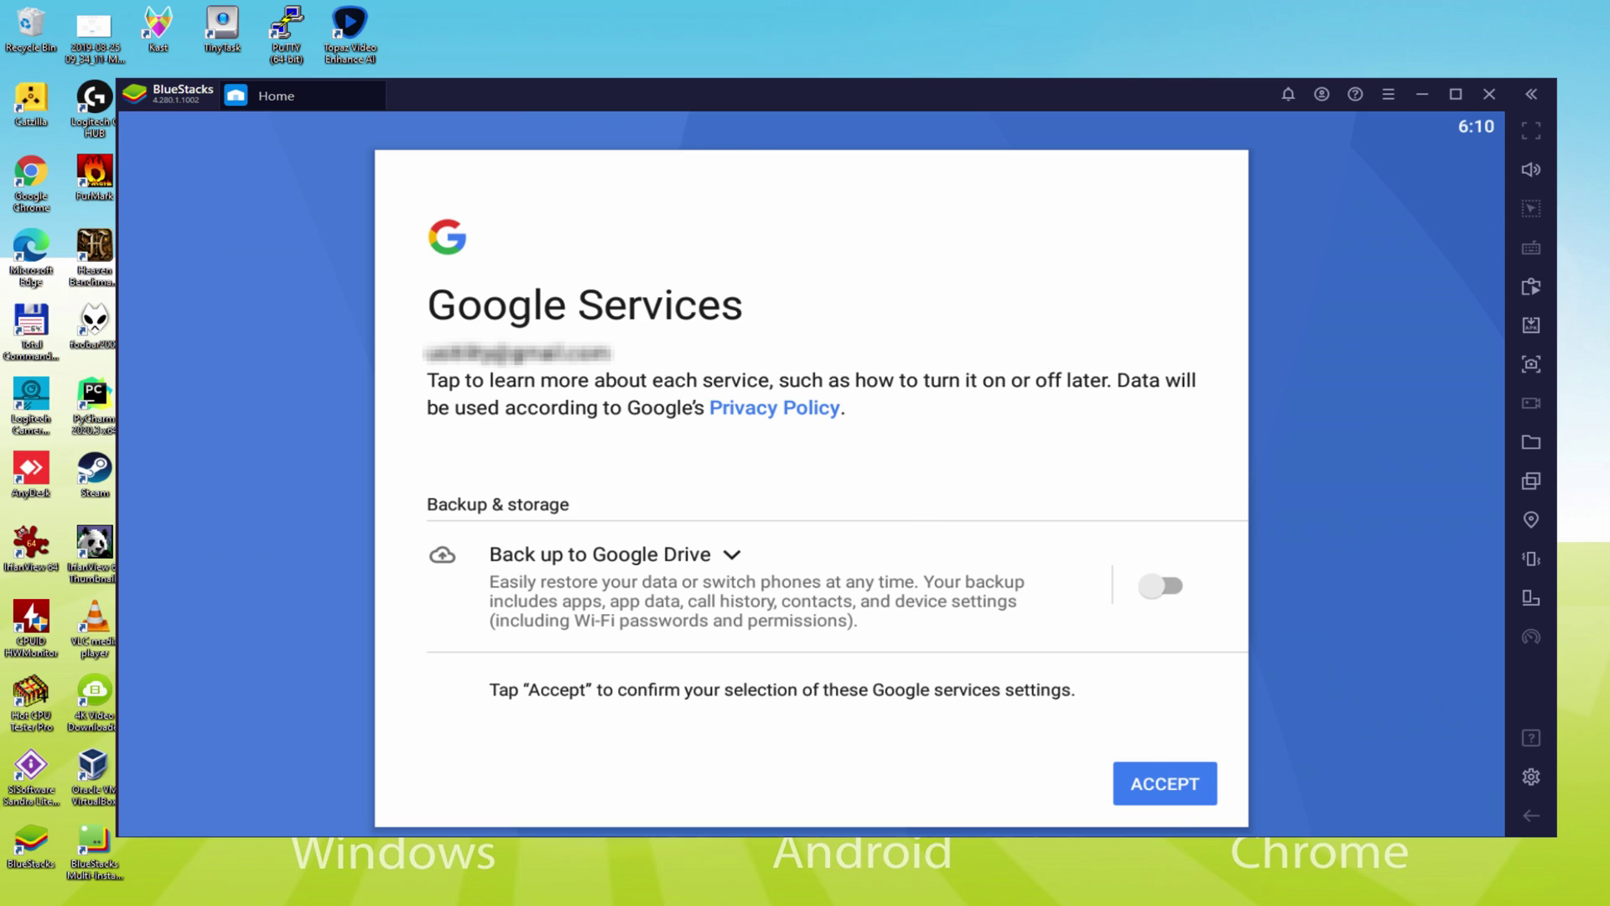
{"action": "left_click", "coordinate": [1165, 784]}
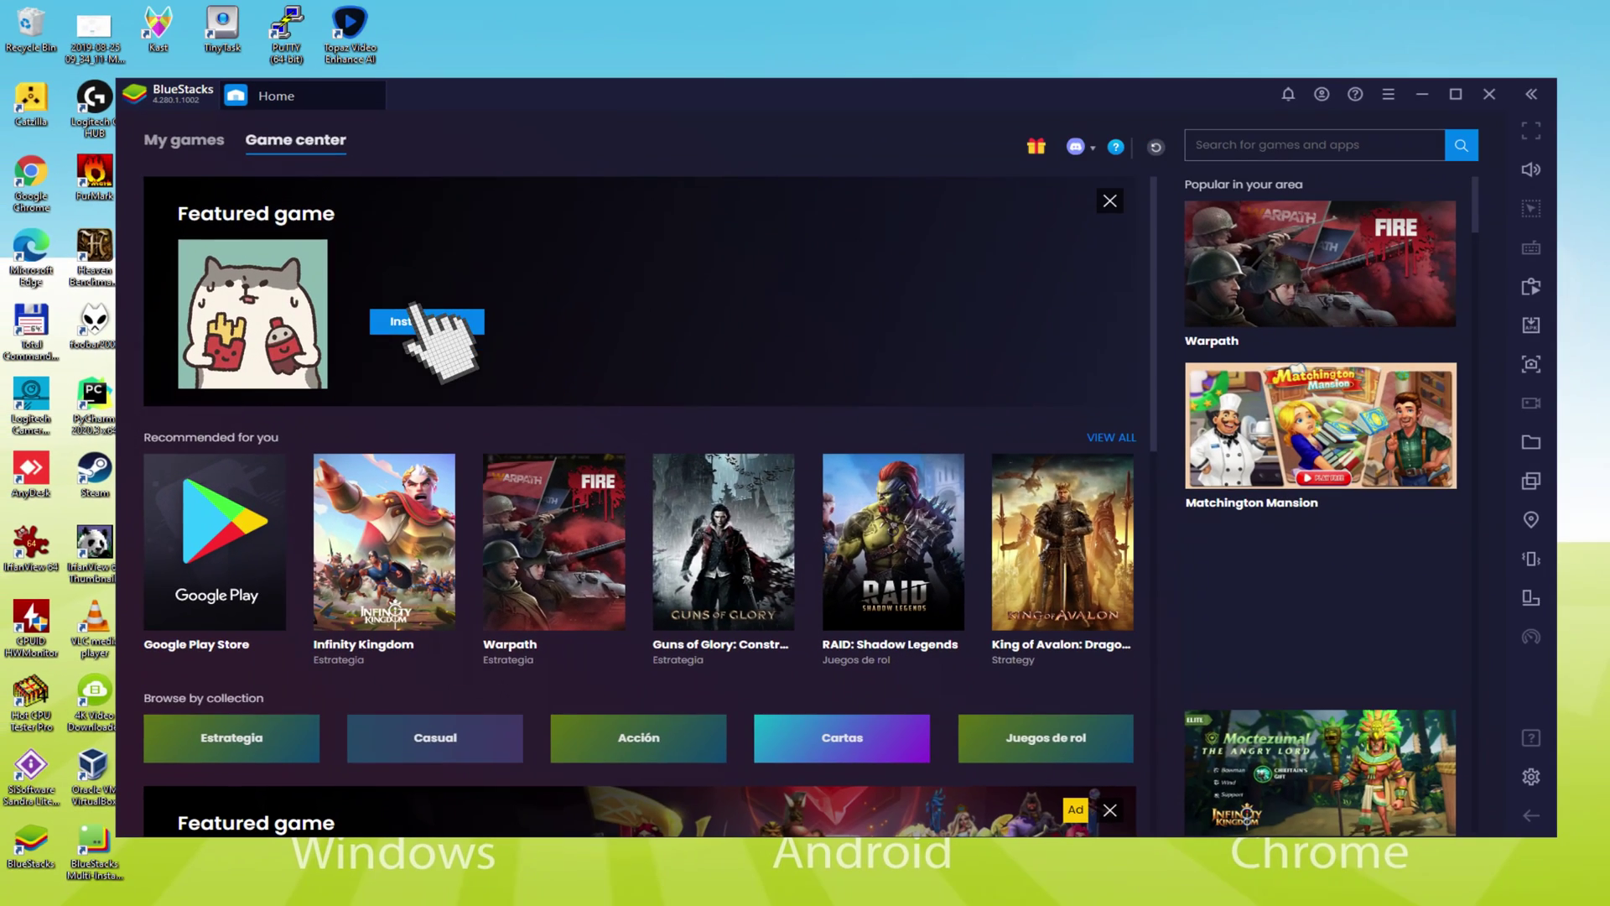
Step: Install Animal Restaurant from the featured game's Google Play page and launch it from the installed games
{"action": "left_click", "coordinate": [416, 319]}
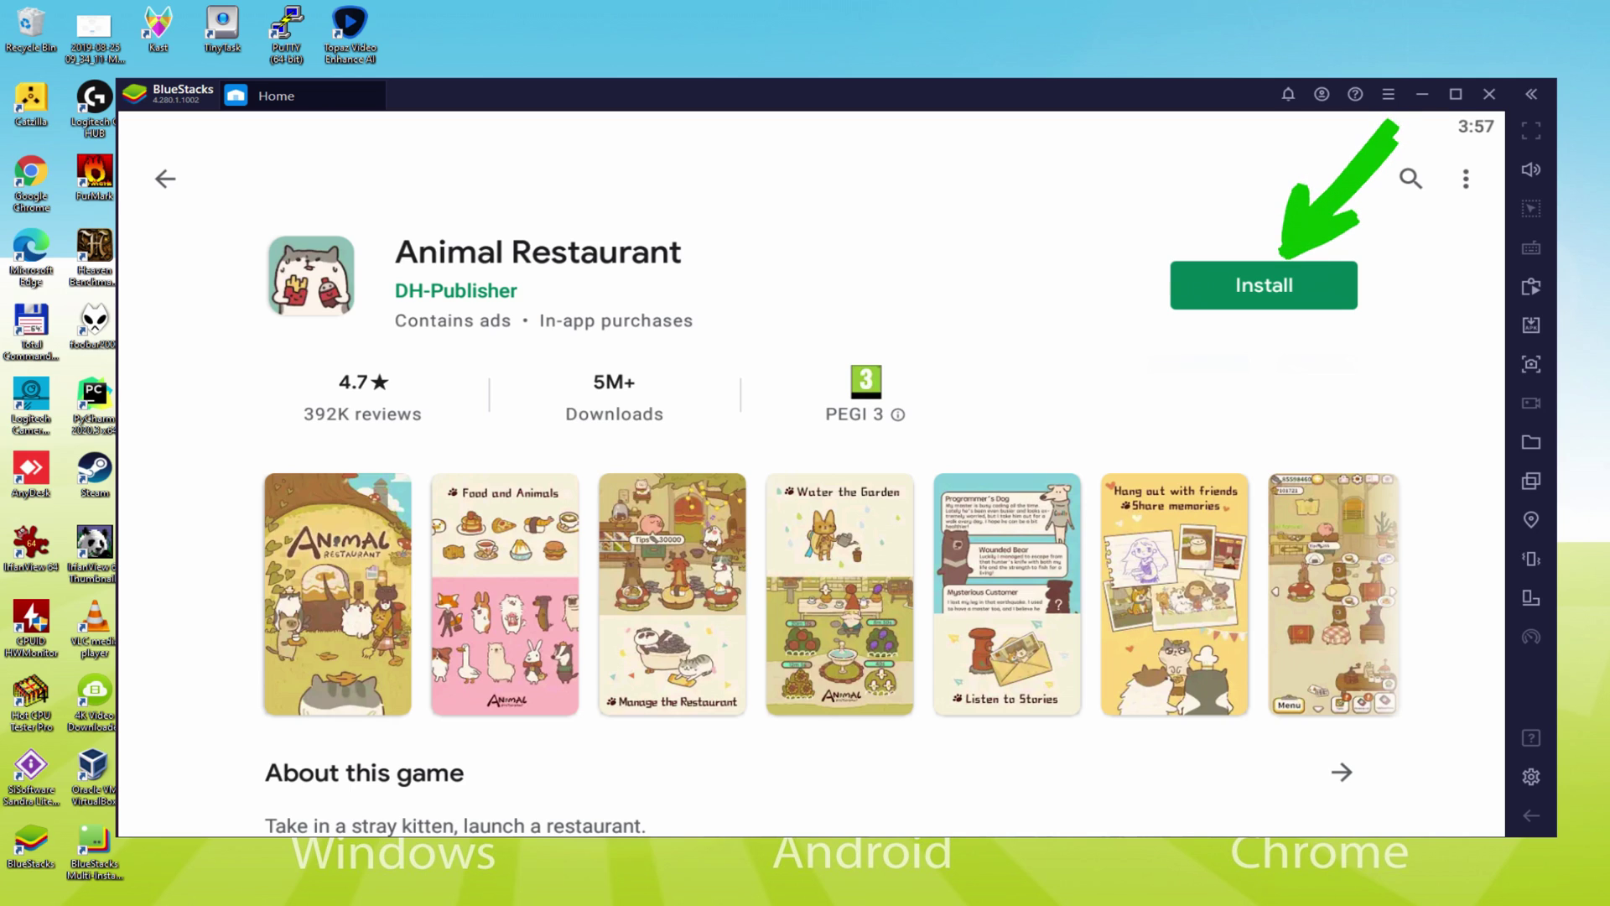
{"action": "left_click", "coordinate": [1283, 277]}
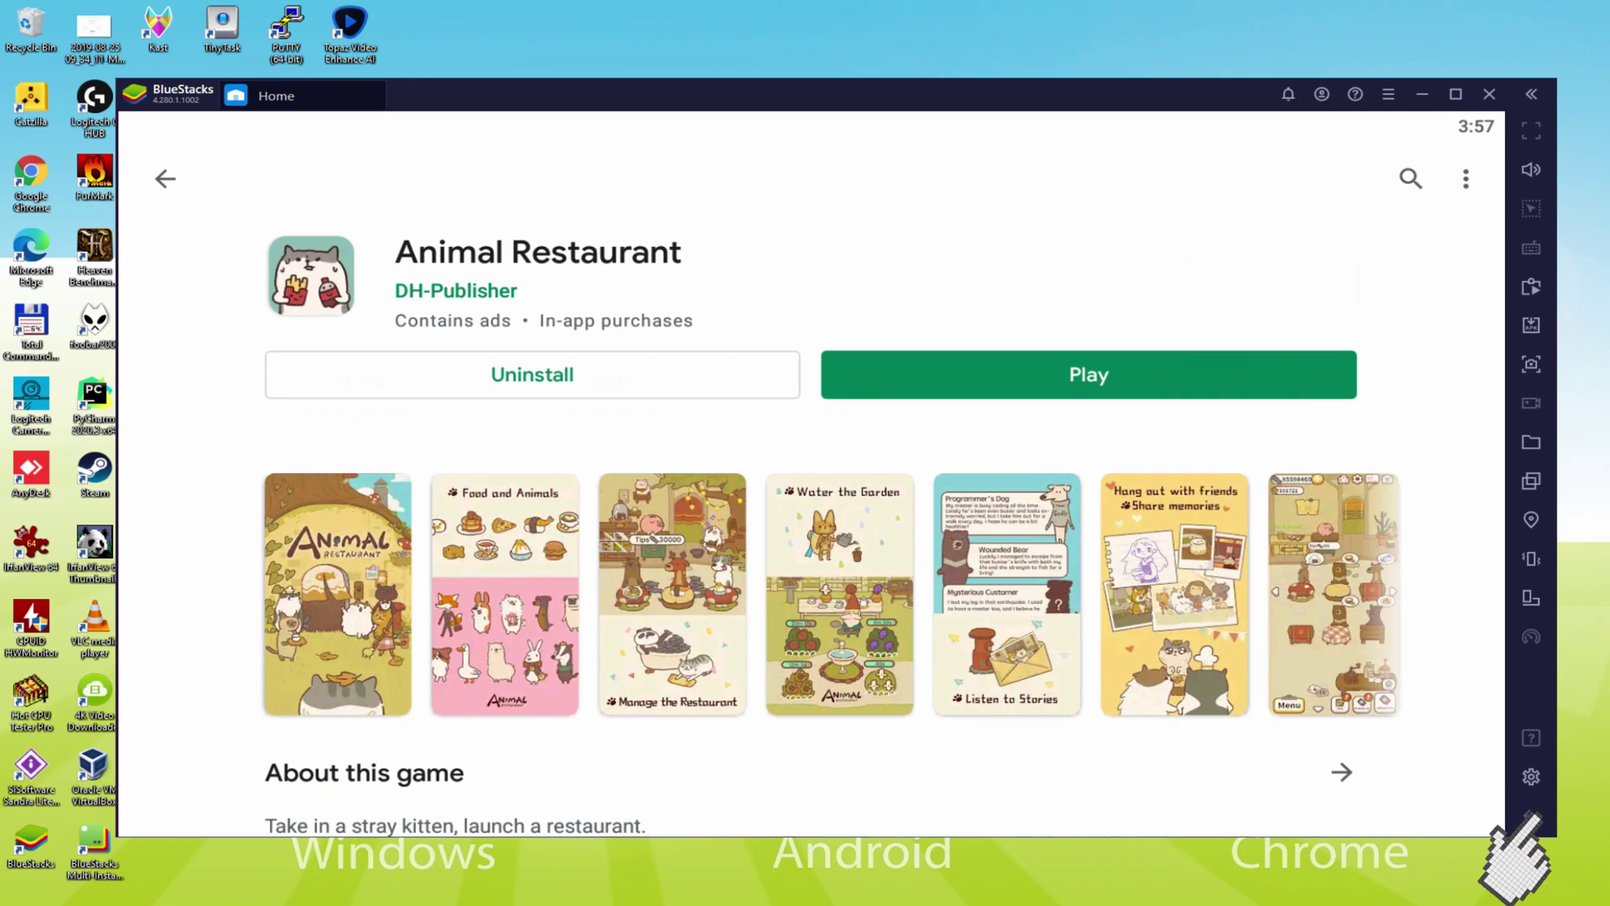
{"action": "left_click", "coordinate": [1531, 815]}
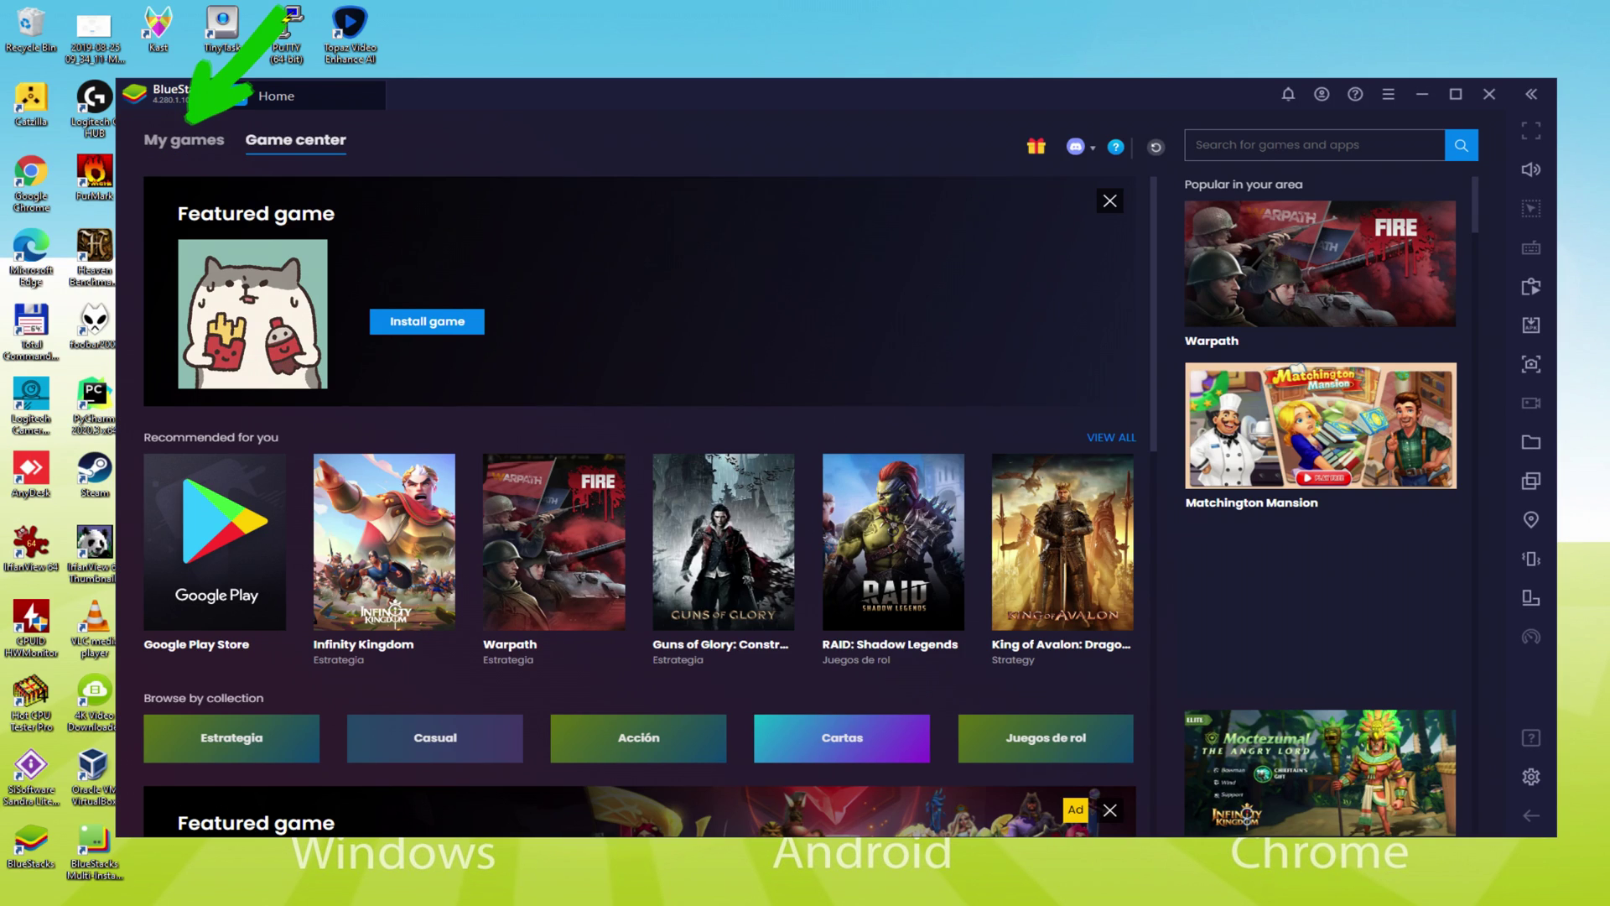
{"action": "left_click", "coordinate": [195, 140]}
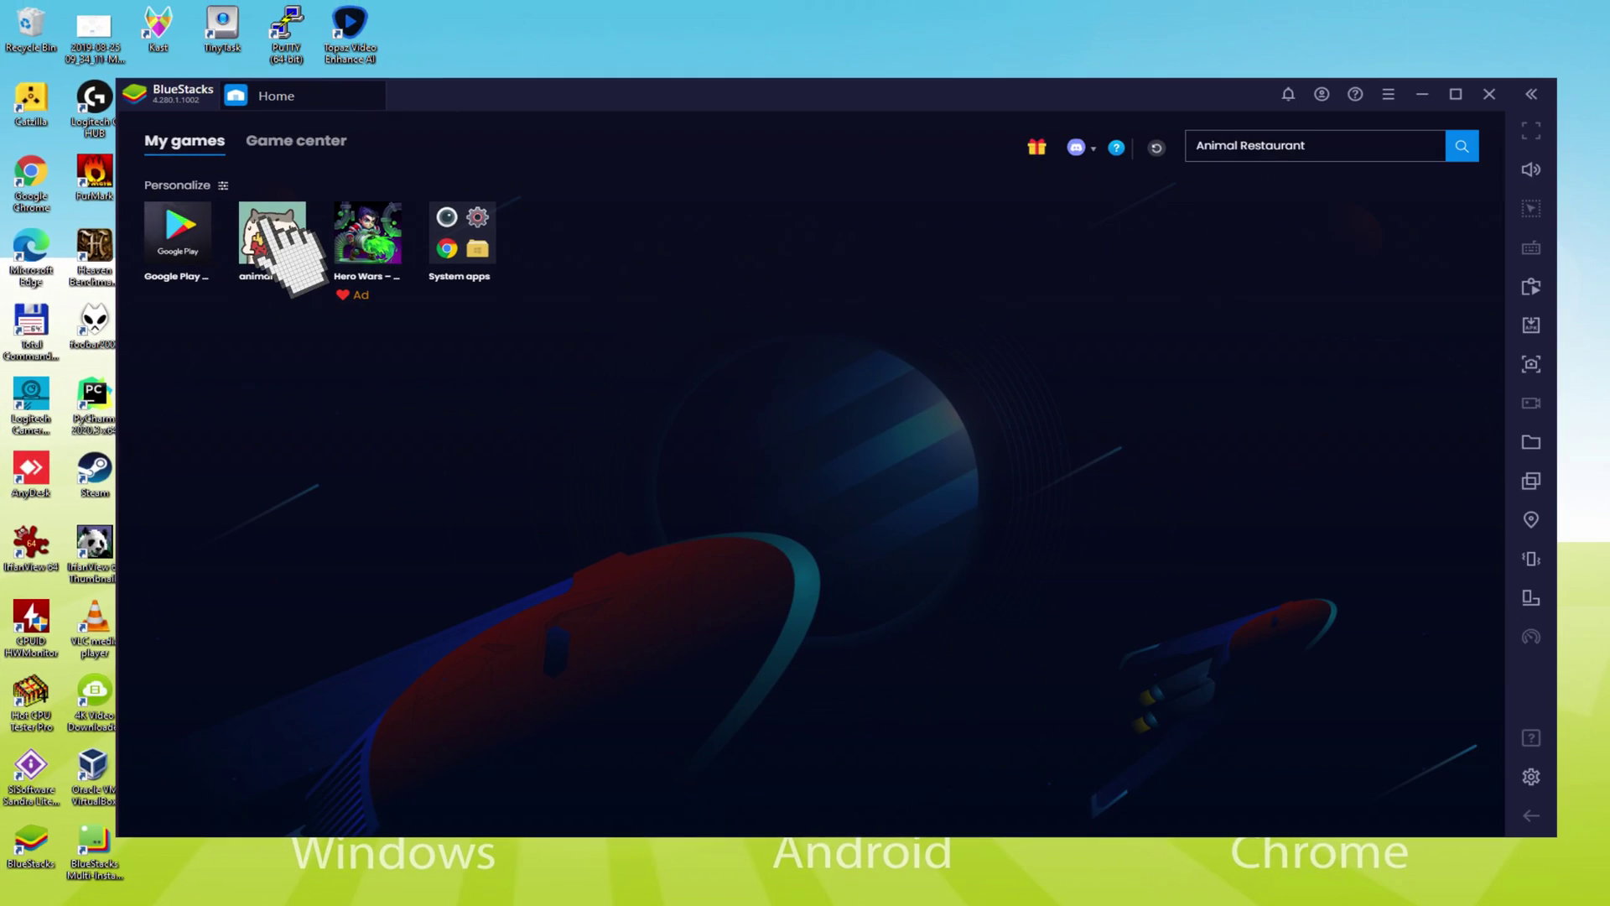
{"action": "left_click", "coordinate": [272, 235]}
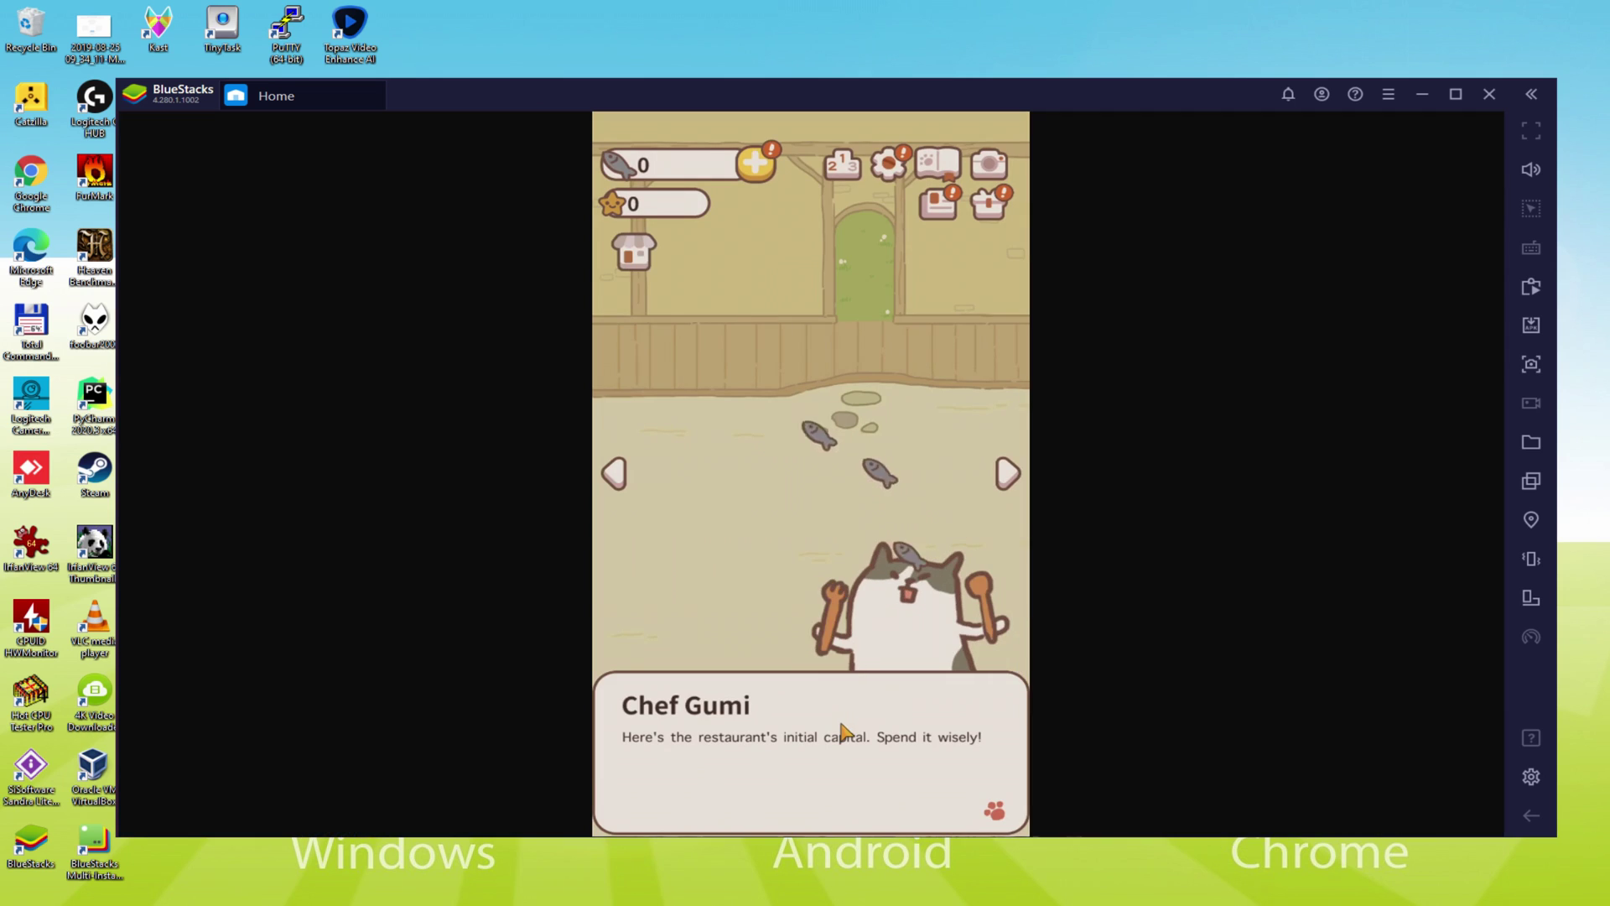
Step: Go through Chef Gumi's introduction, collect the initial capital, and buy the Small Stump table for 150 cod
{"action": "left_click", "coordinate": [859, 581]}
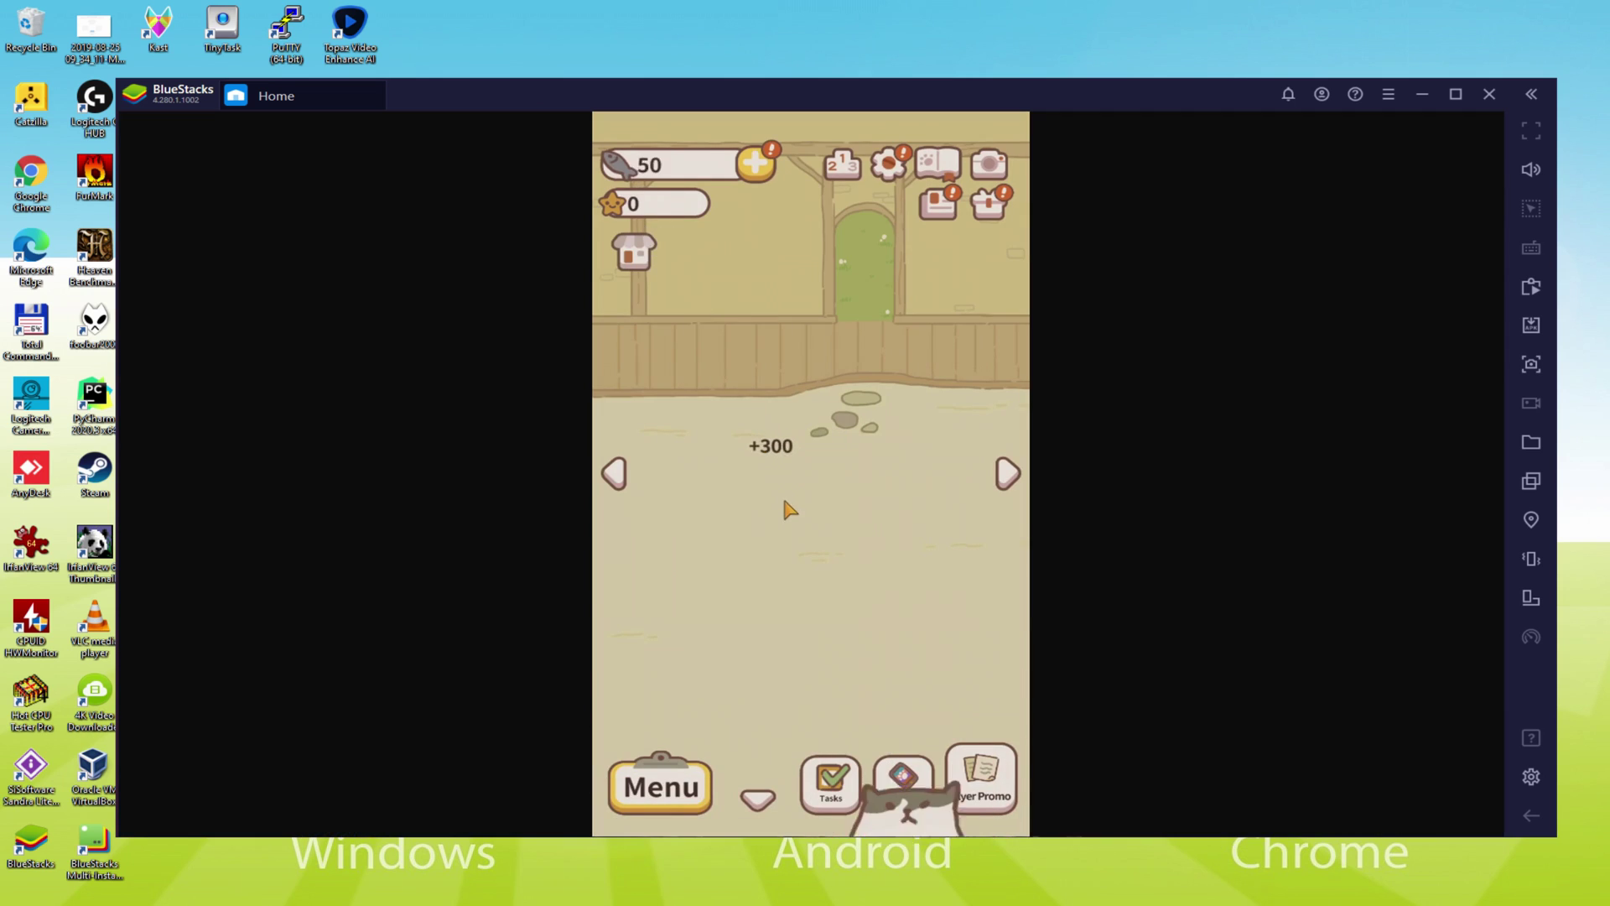
{"action": "left_click", "coordinate": [848, 740]}
{"action": "left_click", "coordinate": [810, 762]}
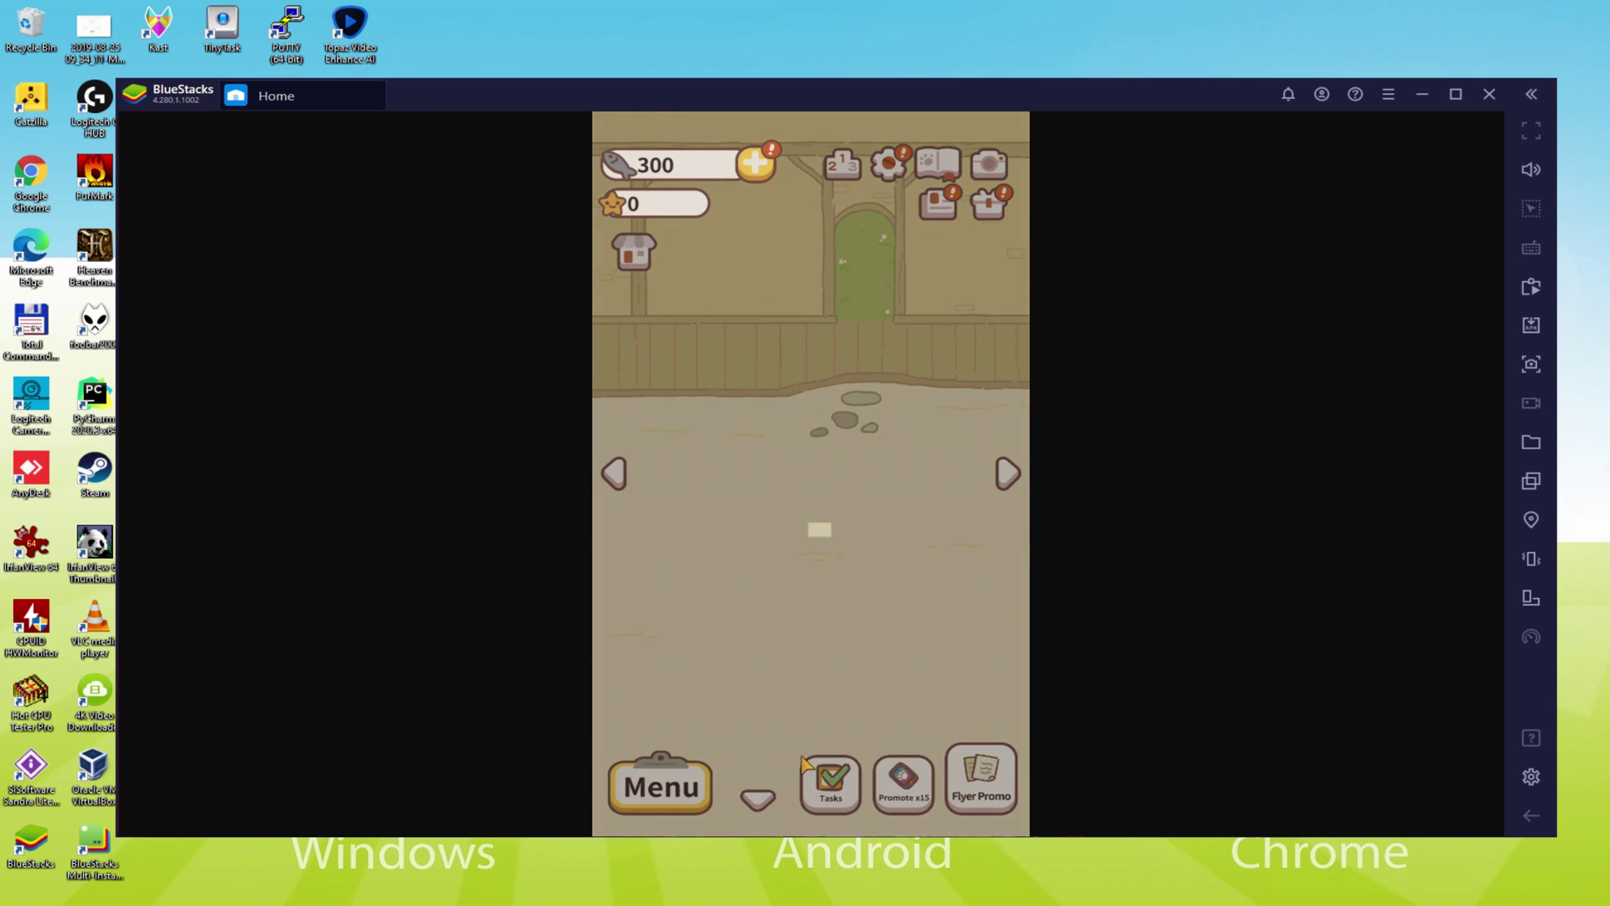
{"action": "left_click", "coordinate": [684, 776]}
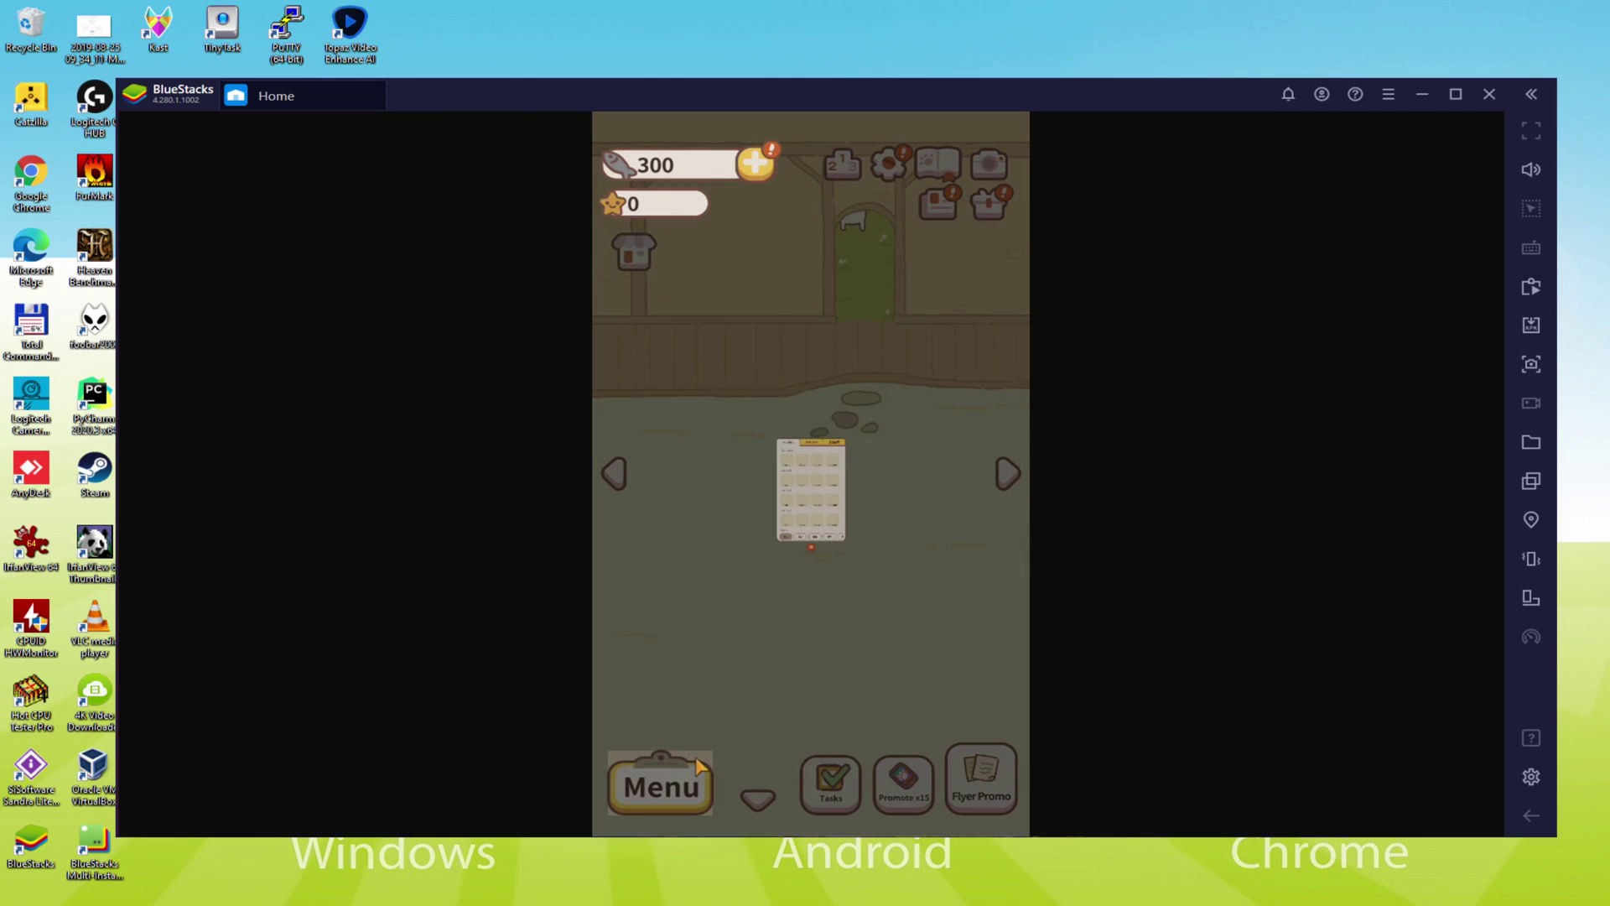
{"action": "left_click", "coordinate": [691, 437]}
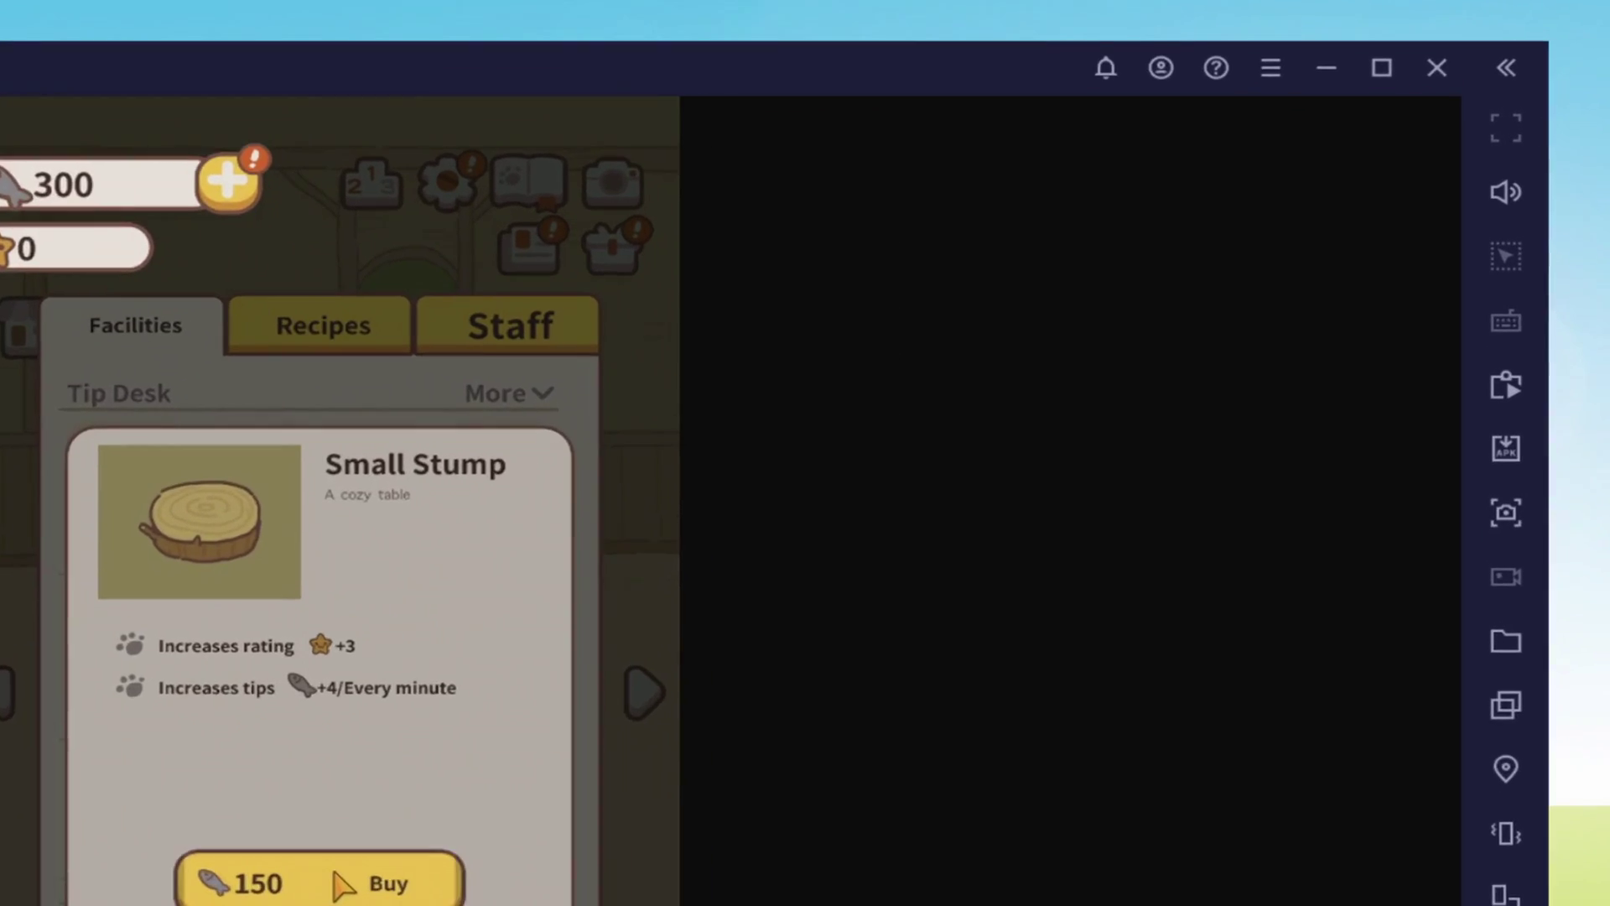
{"action": "left_click", "coordinate": [799, 589]}
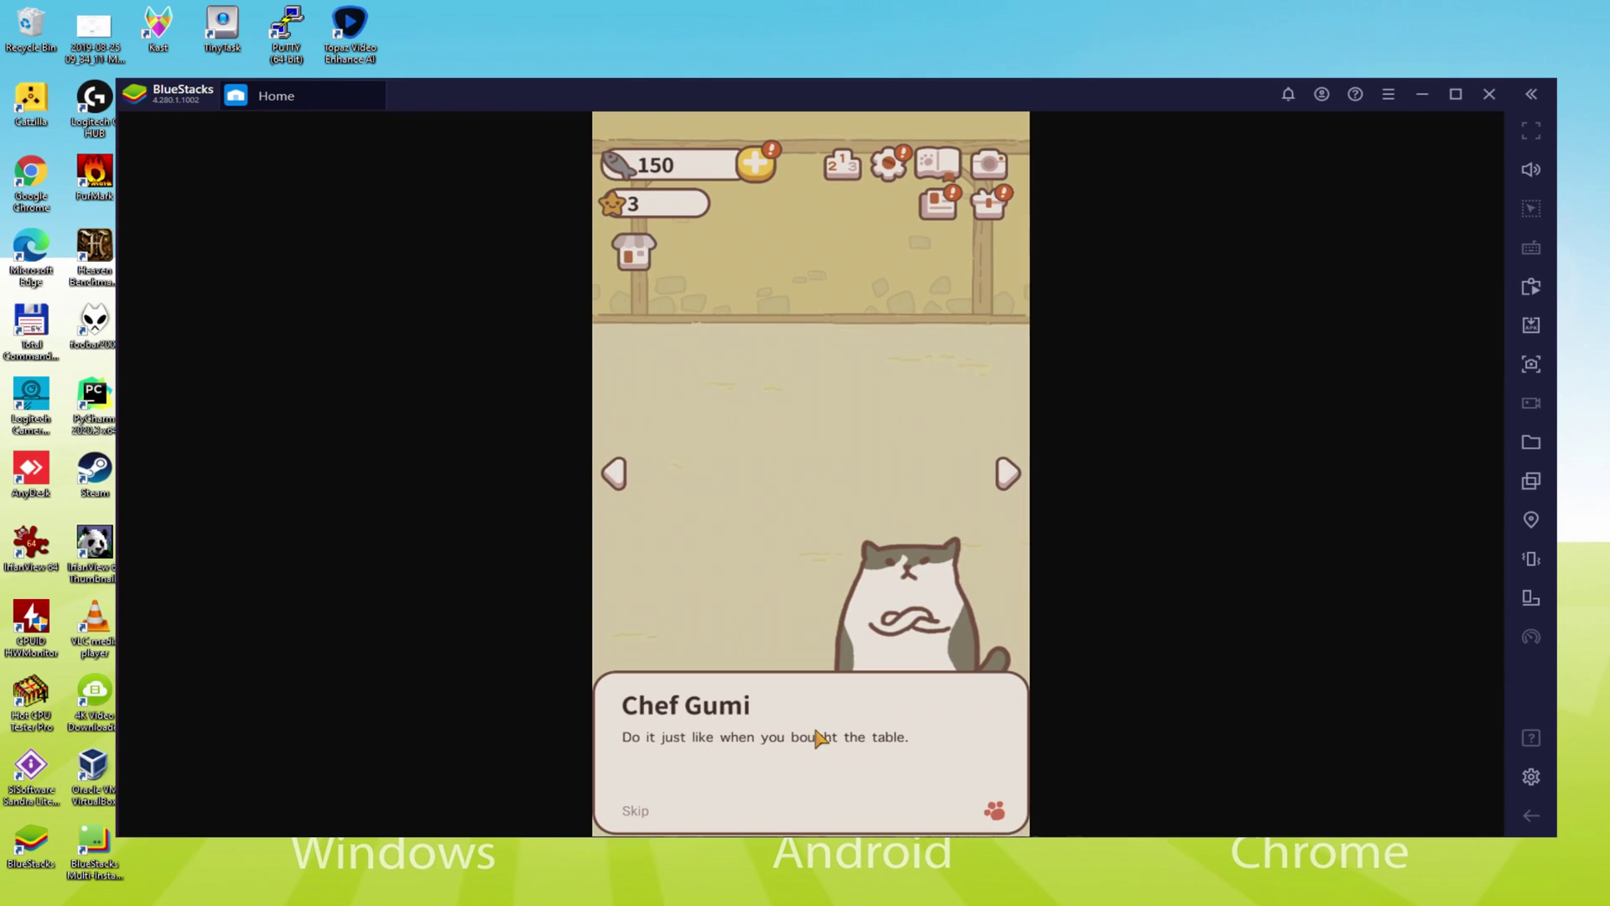
Step: Continue Chef Gumi's kitchen tutorial and buy the 150-cod stove under Stove 1
{"action": "left_click", "coordinate": [819, 737]}
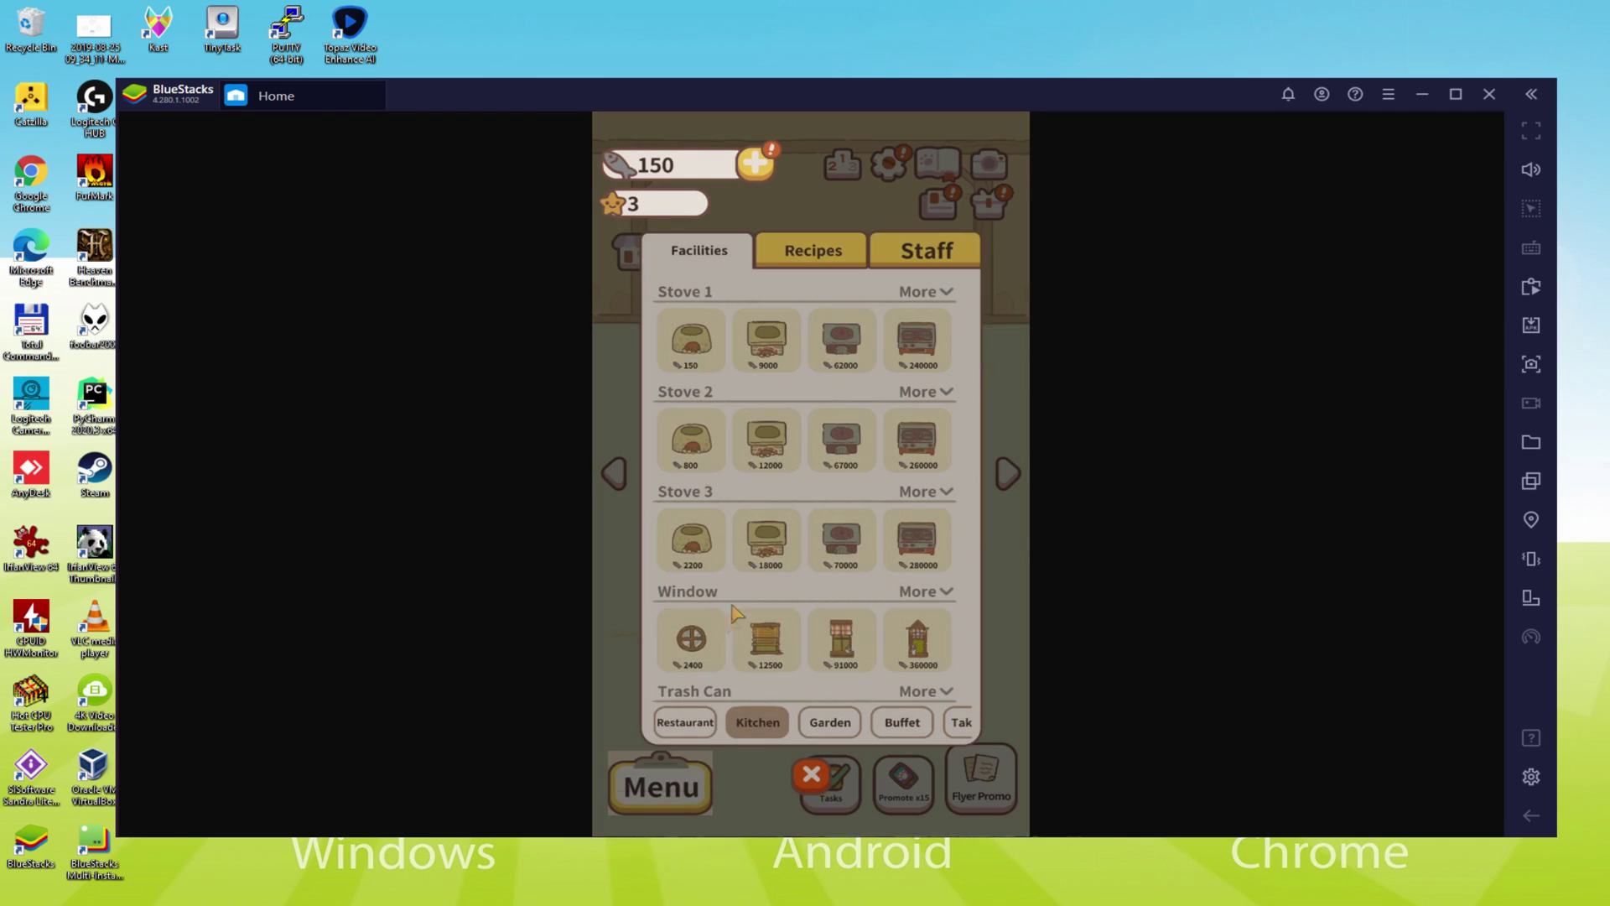
{"action": "left_click", "coordinate": [690, 339]}
{"action": "left_click", "coordinate": [815, 602]}
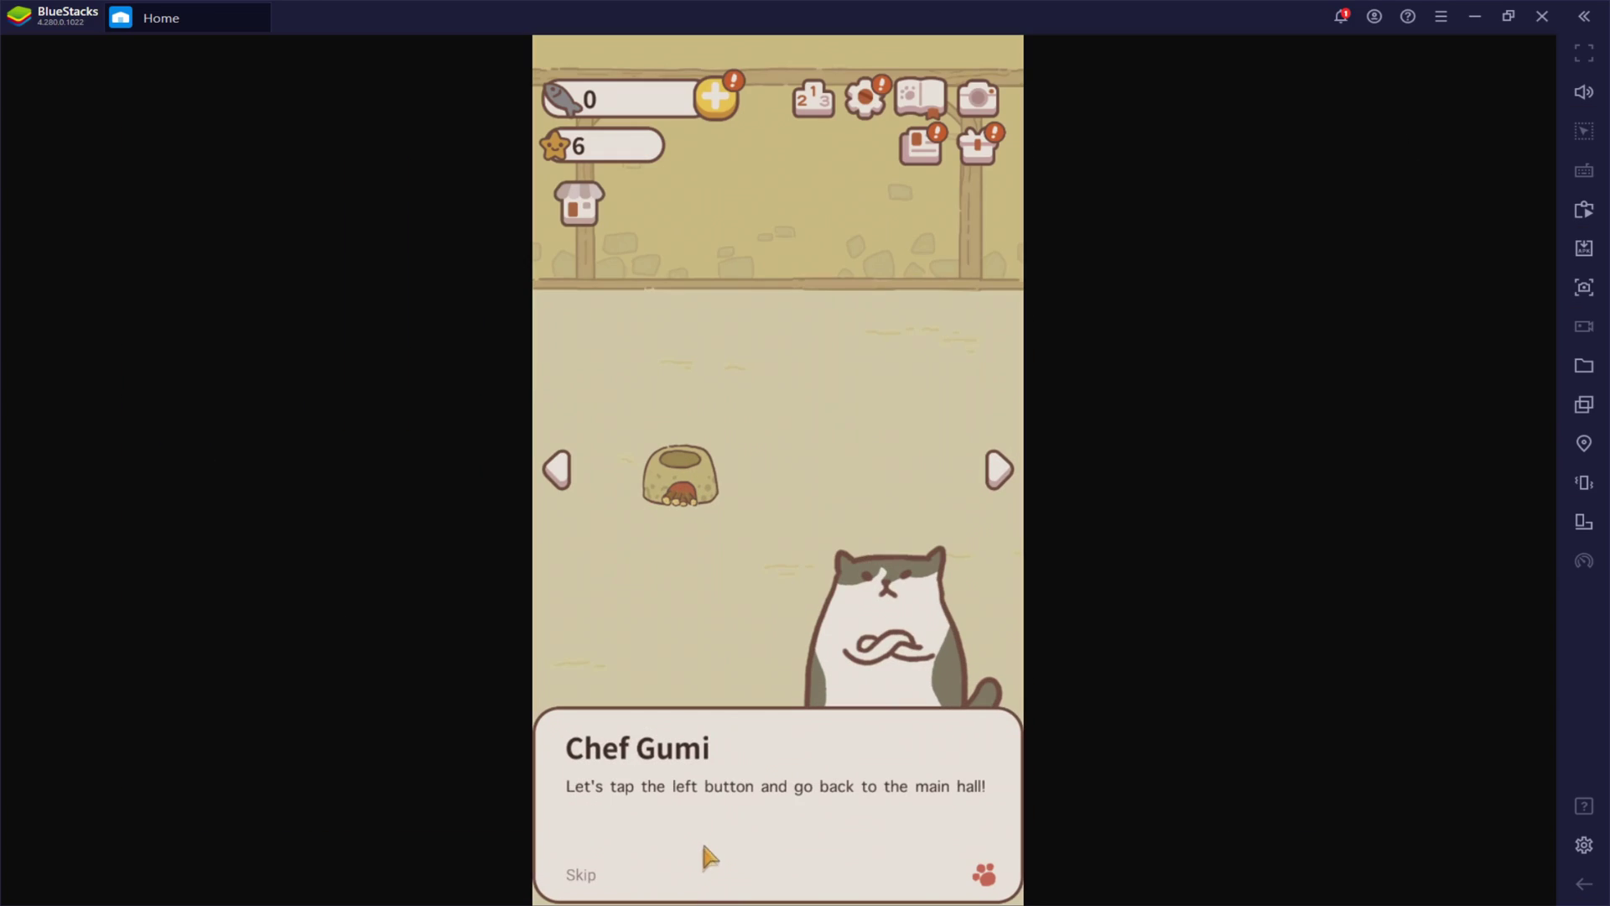
Step: Return from the kitchen to the main hall and advance Chef Gumi's explanation of how customers leave cod
{"action": "left_click", "coordinate": [703, 834]}
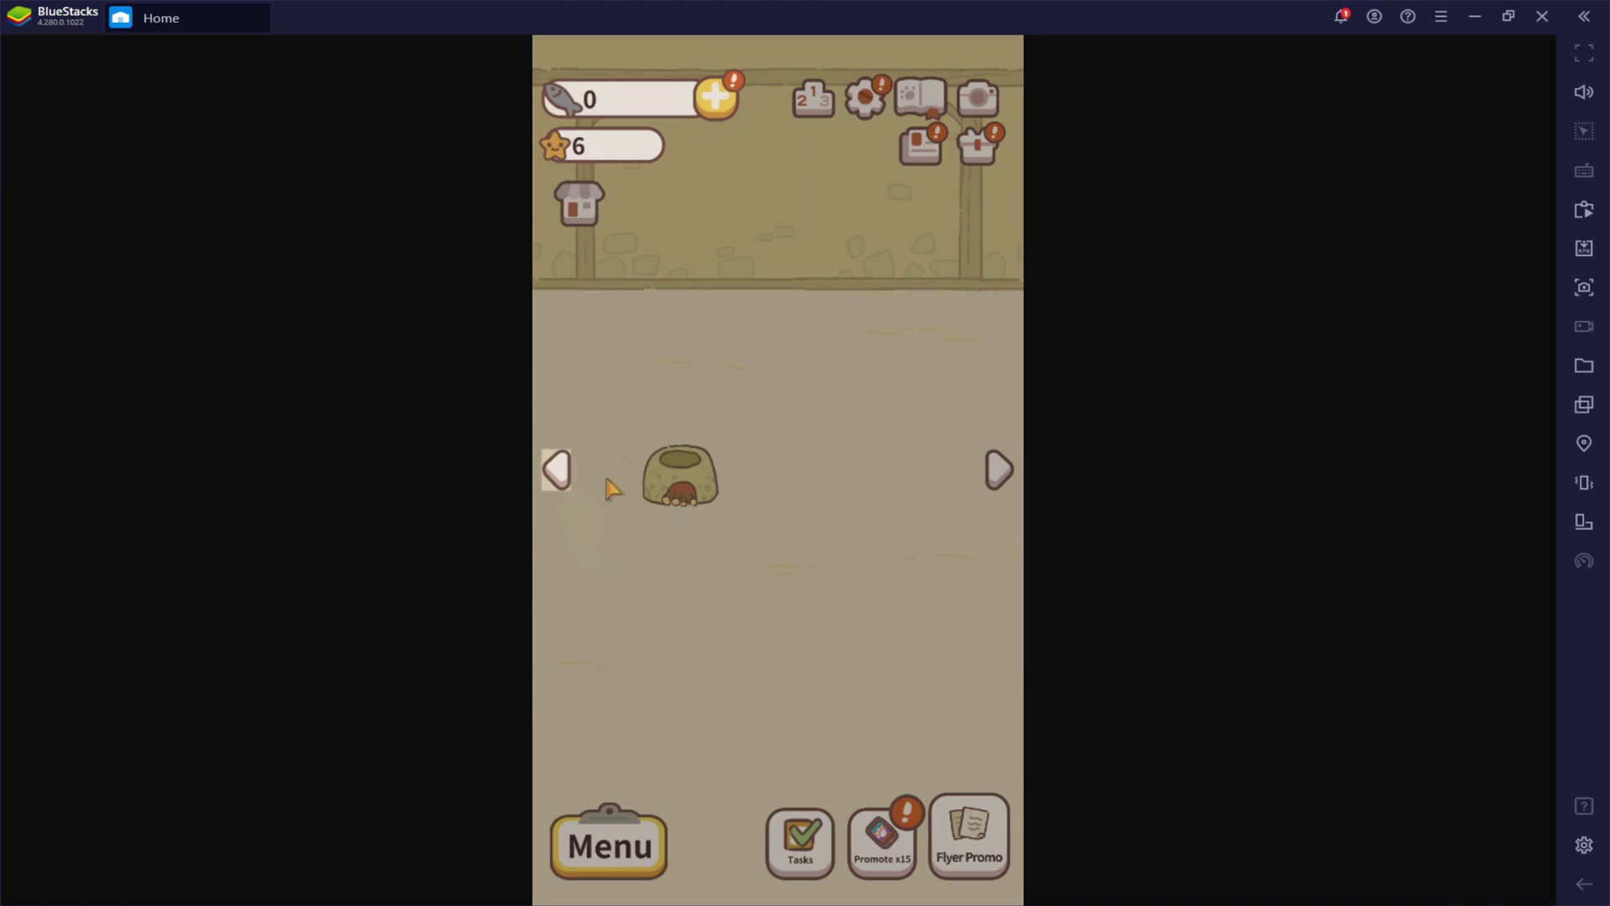
{"action": "left_click", "coordinate": [558, 471]}
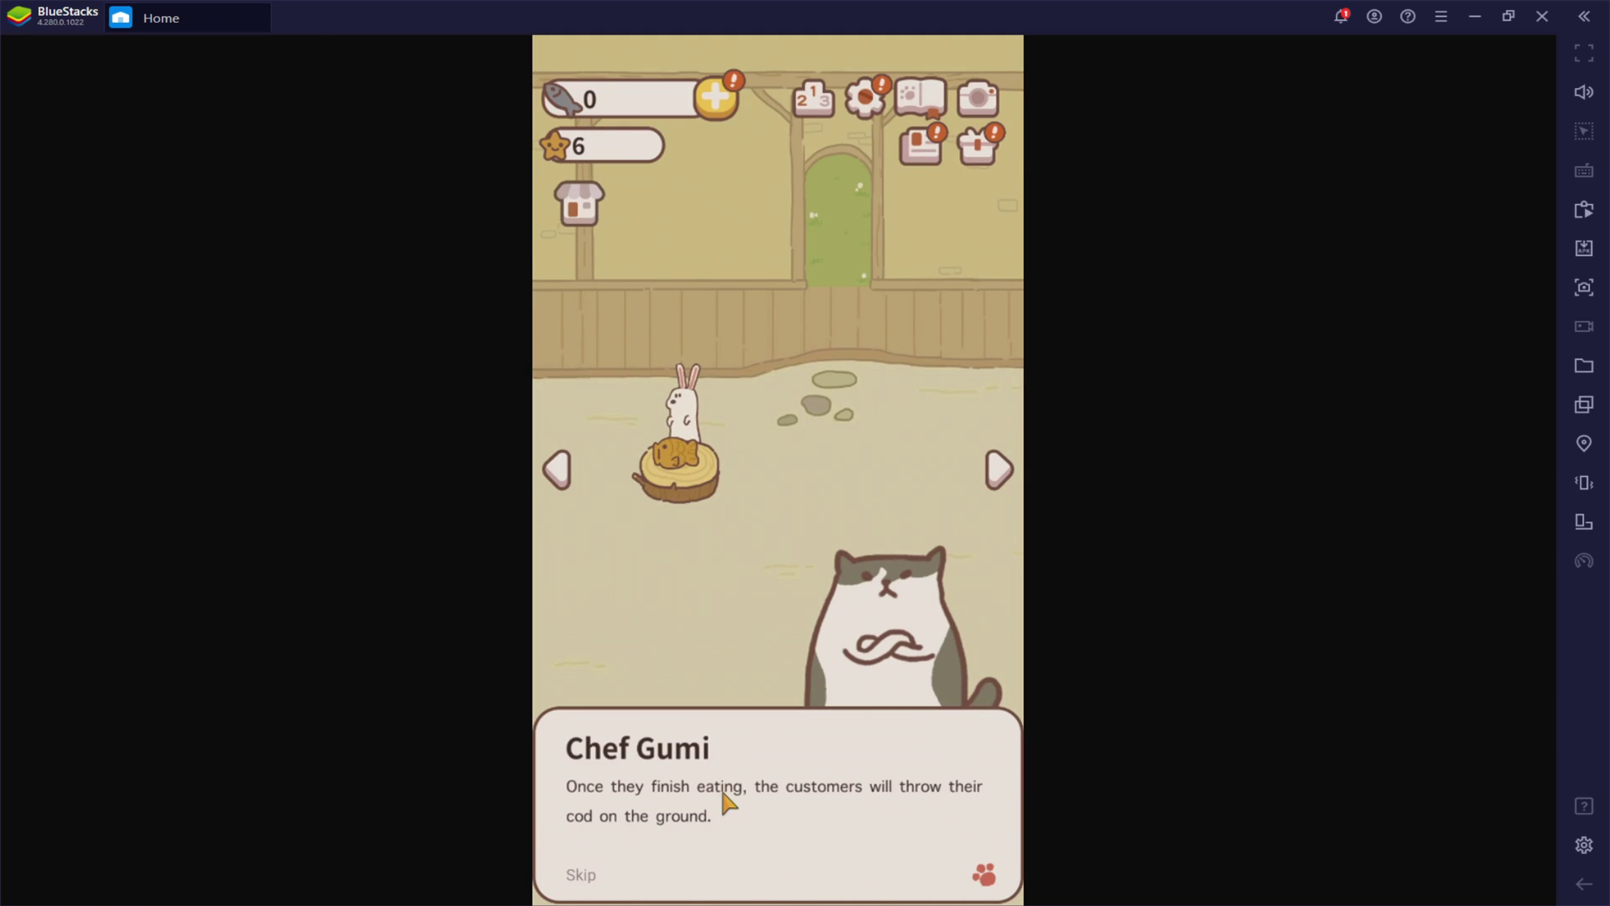
{"action": "left_click", "coordinate": [727, 803]}
{"action": "left_click", "coordinate": [719, 788]}
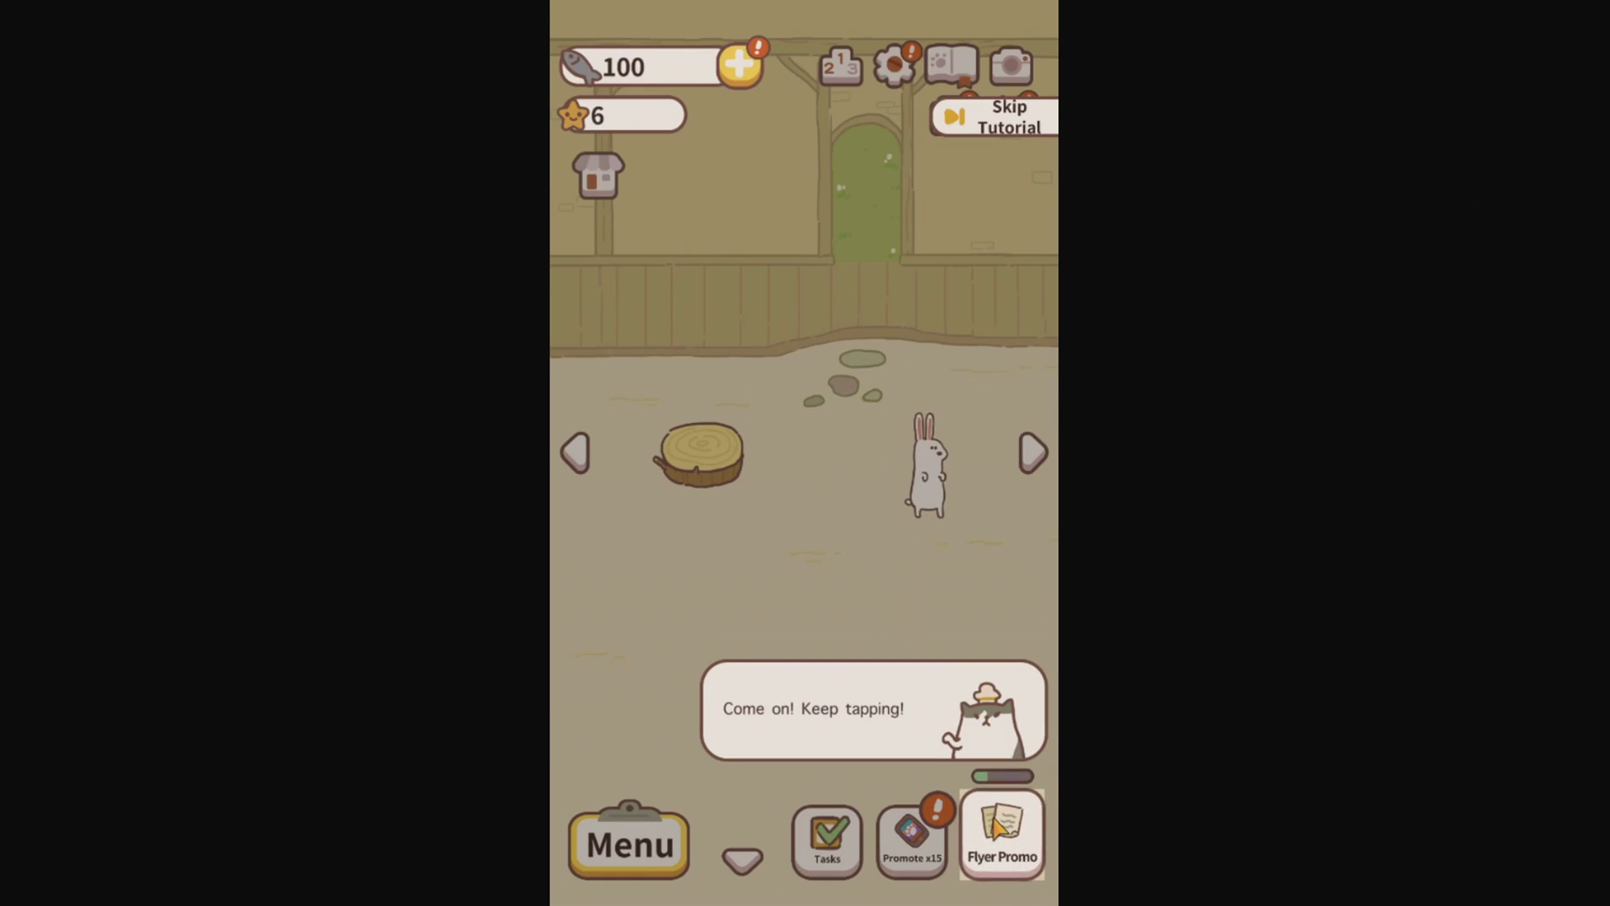
Step: Attract customers with repeated Flyer Promo taps and advance Chef Gumi's dialogue about the grand opening discount
{"action": "left_click", "coordinate": [998, 830]}
{"action": "left_click", "coordinate": [998, 830]}
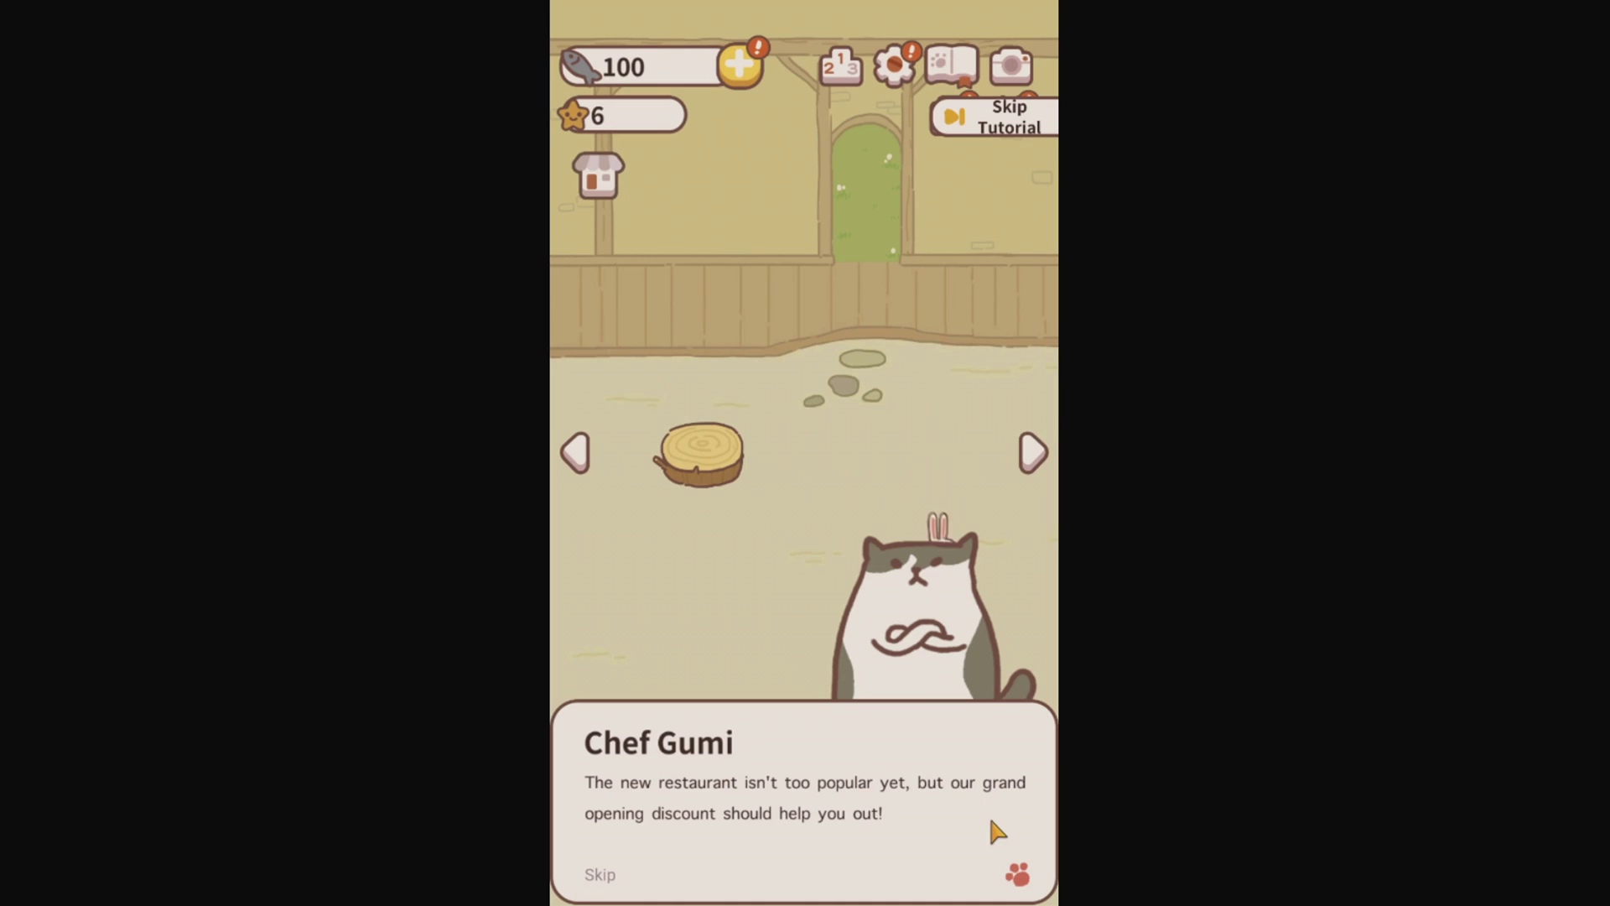
{"action": "left_click", "coordinate": [899, 810]}
{"action": "left_click", "coordinate": [899, 810]}
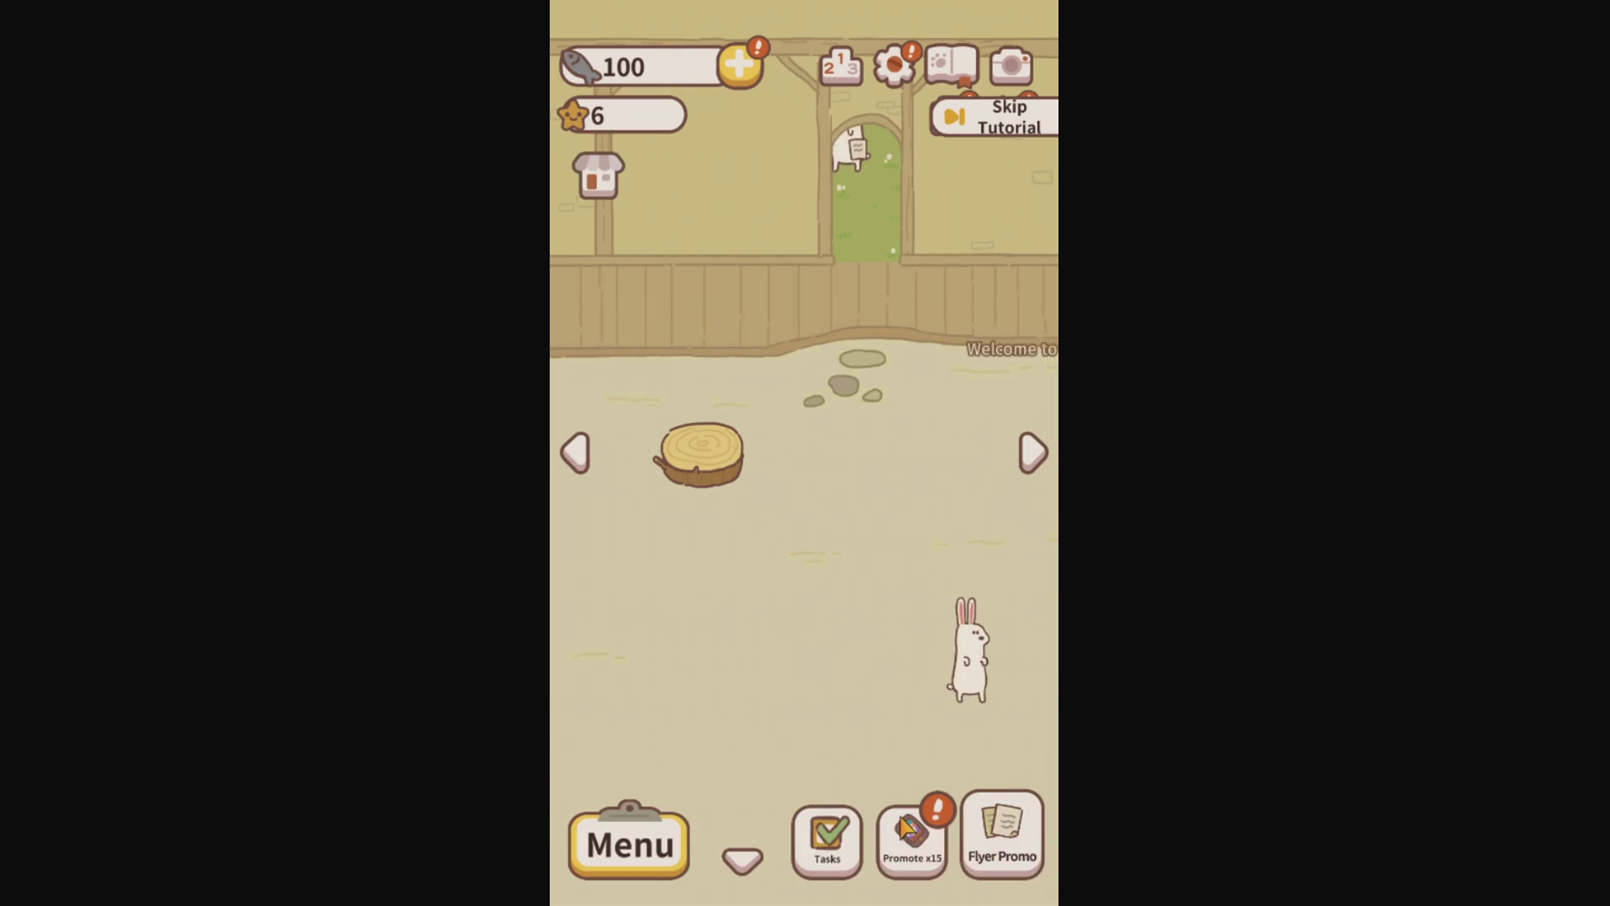
Step: Run the Opening Sale promotion to attract the first batch of customers and finish this part of the tutorial
{"action": "left_click", "coordinate": [906, 838]}
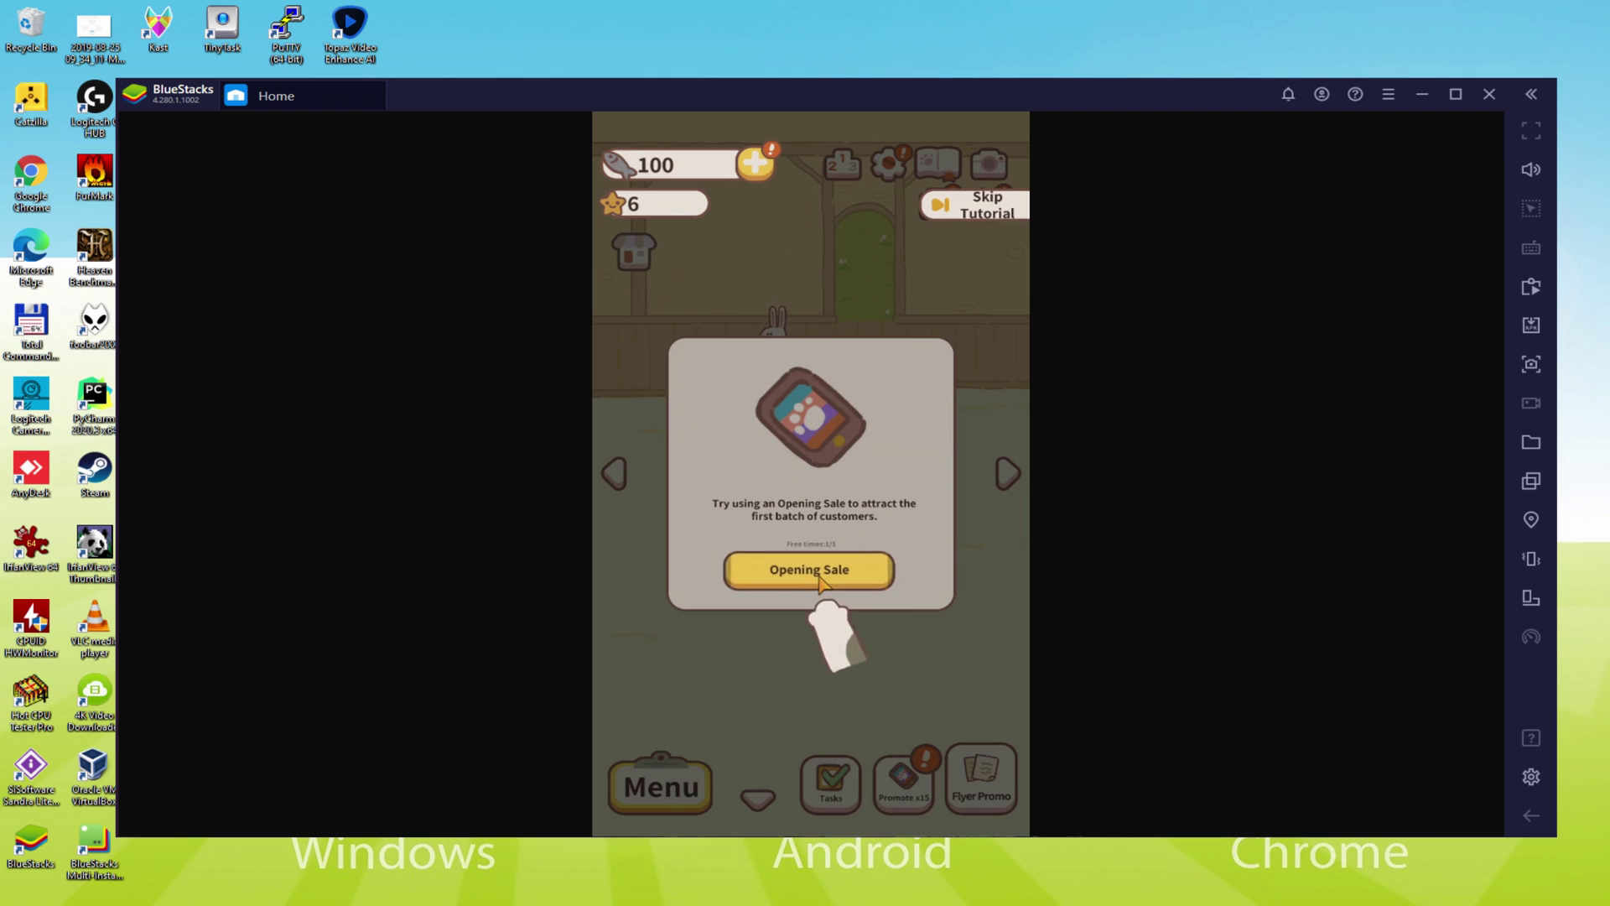
{"action": "left_click", "coordinate": [806, 578]}
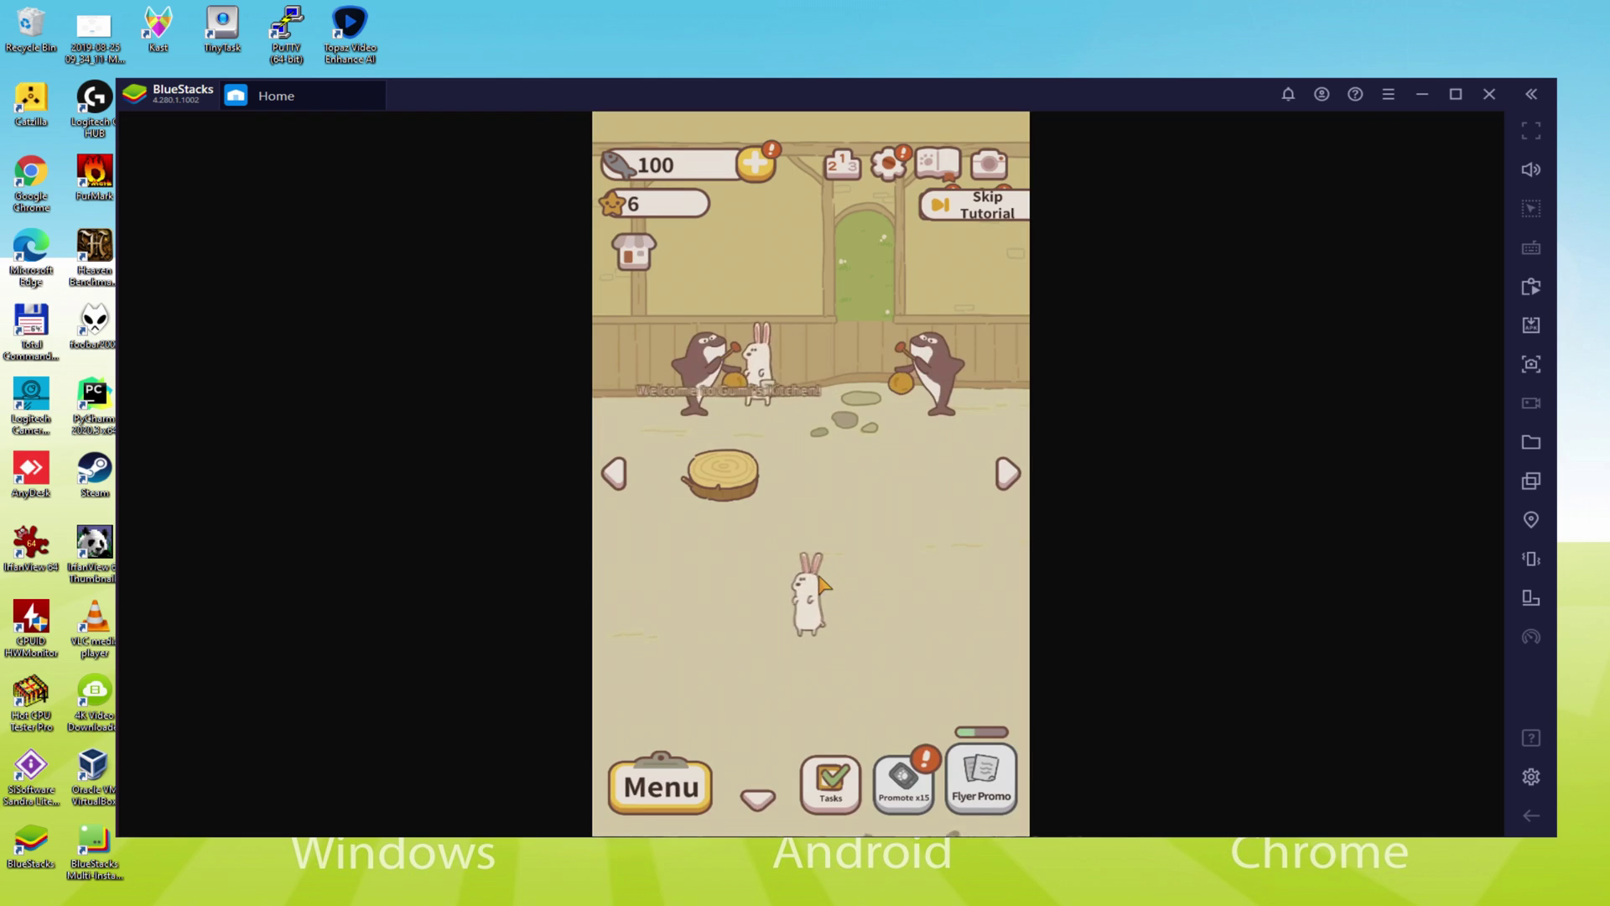
{"action": "left_click", "coordinate": [820, 714]}
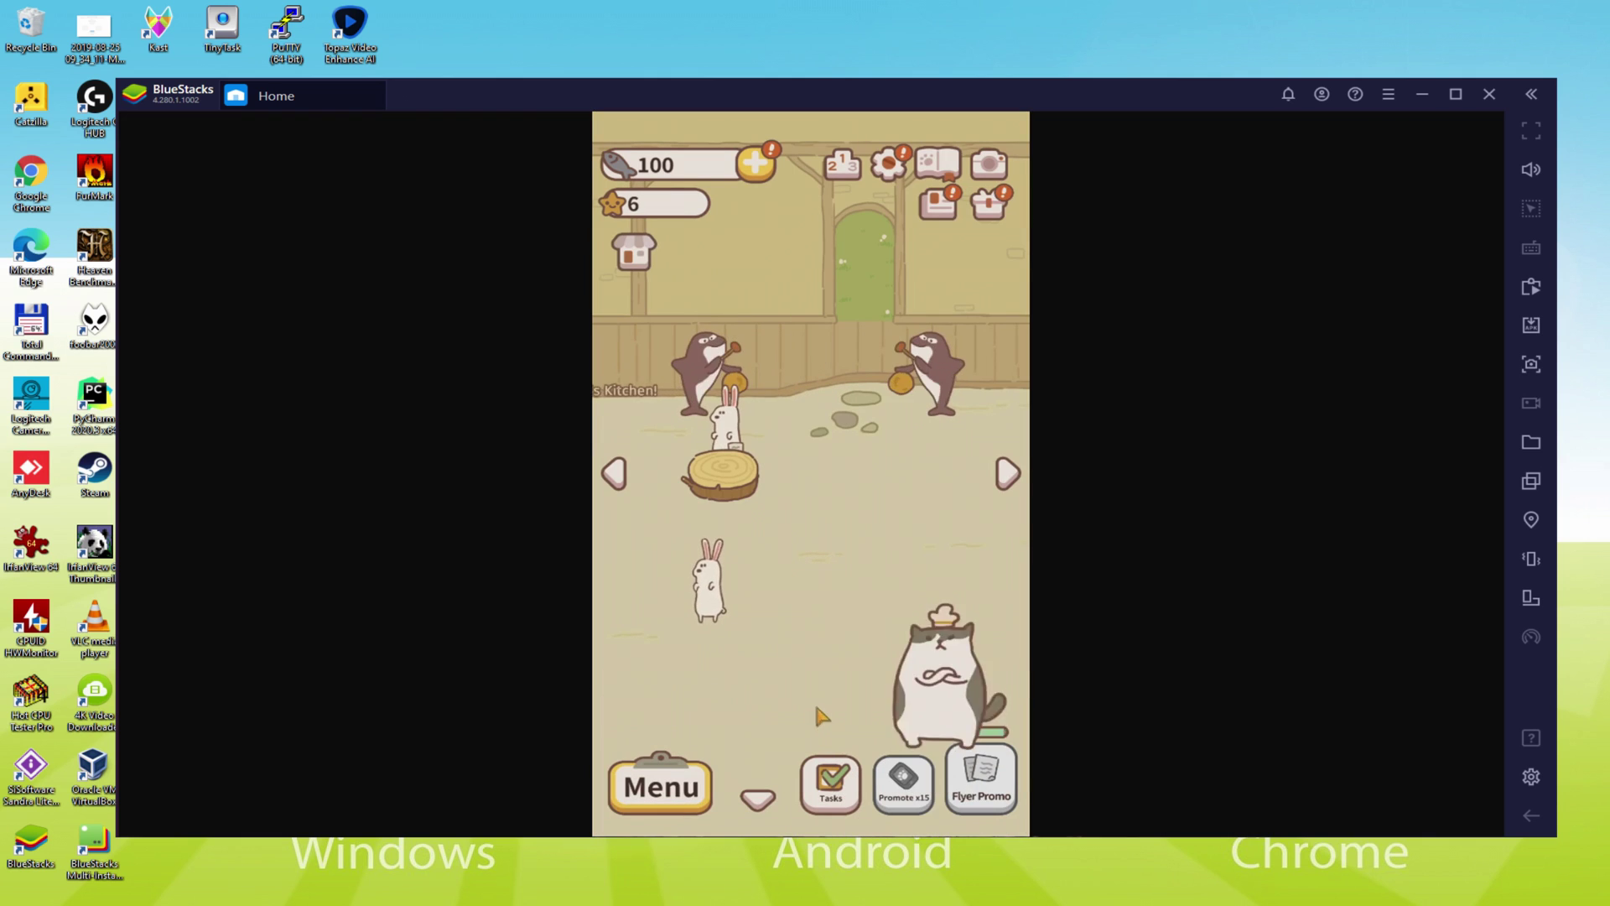
Step: Attract customers with Flyer Promo and open the restaurant's task list
{"action": "left_click", "coordinate": [981, 790]}
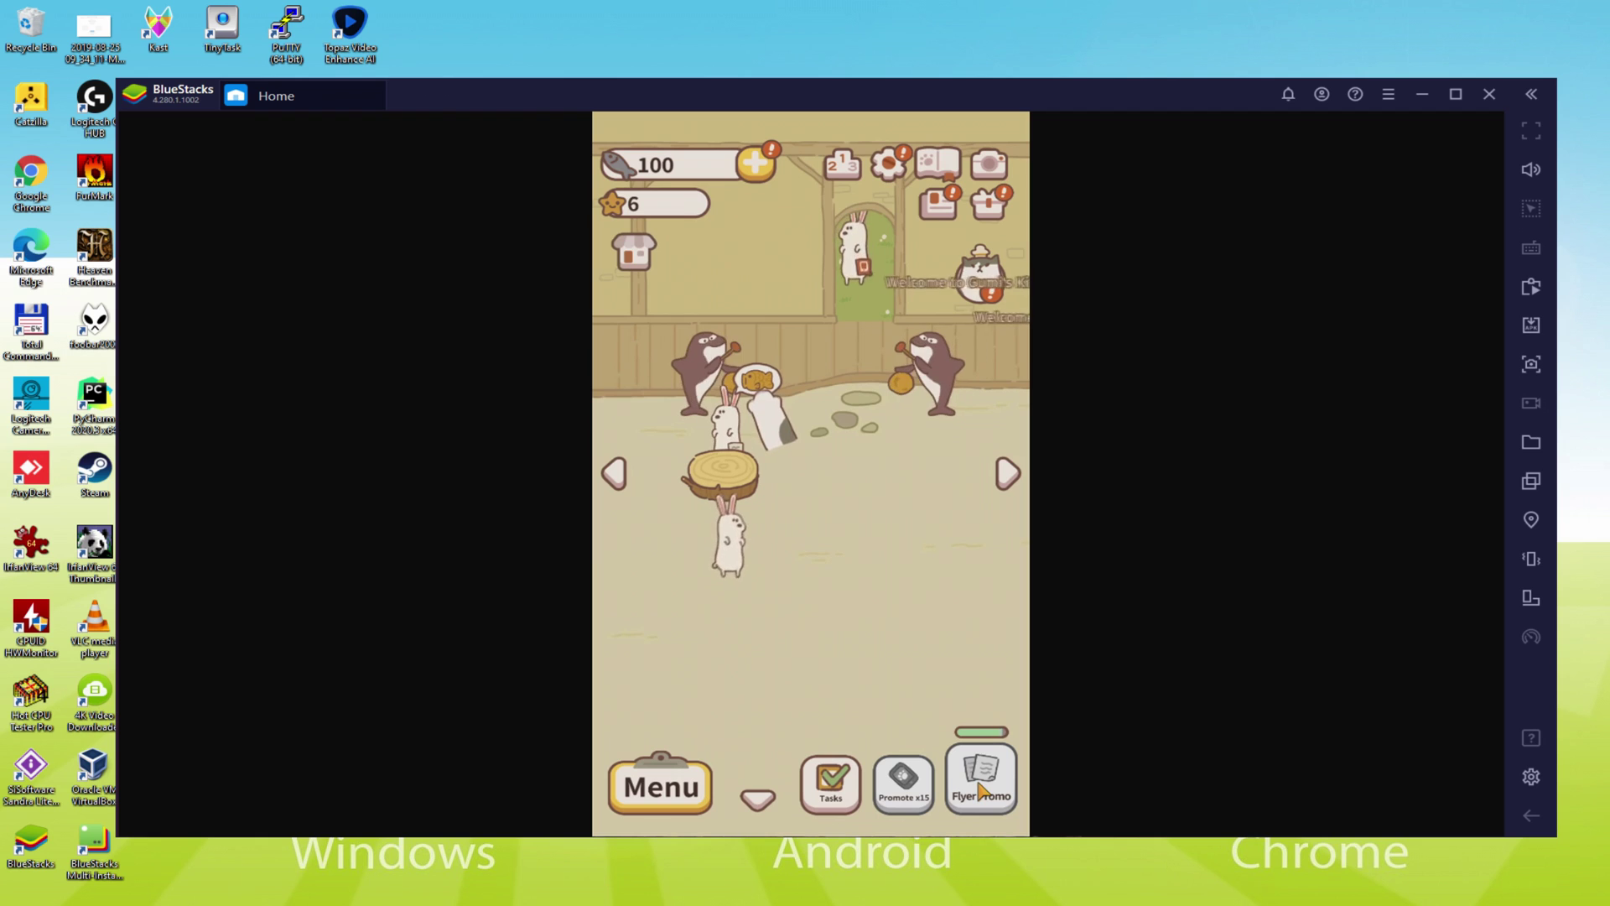
{"action": "left_click", "coordinate": [825, 786]}
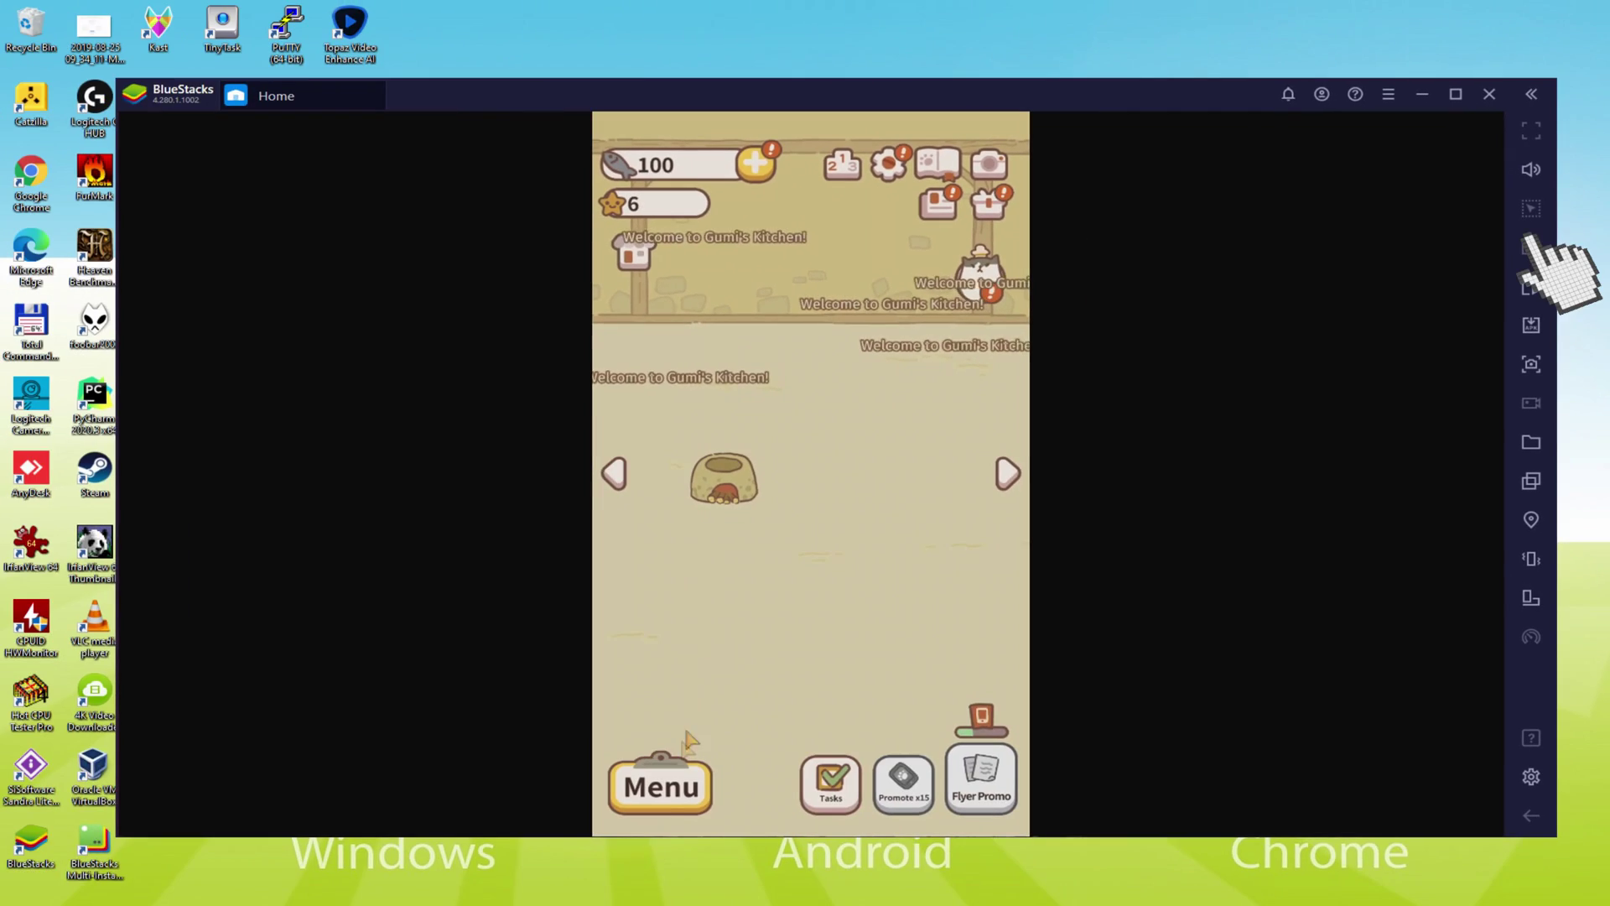
Step: Open the Controls editor and try to buy the 9000-cod Fine Stone Stove under Stove 1
{"action": "left_click", "coordinate": [1529, 245]}
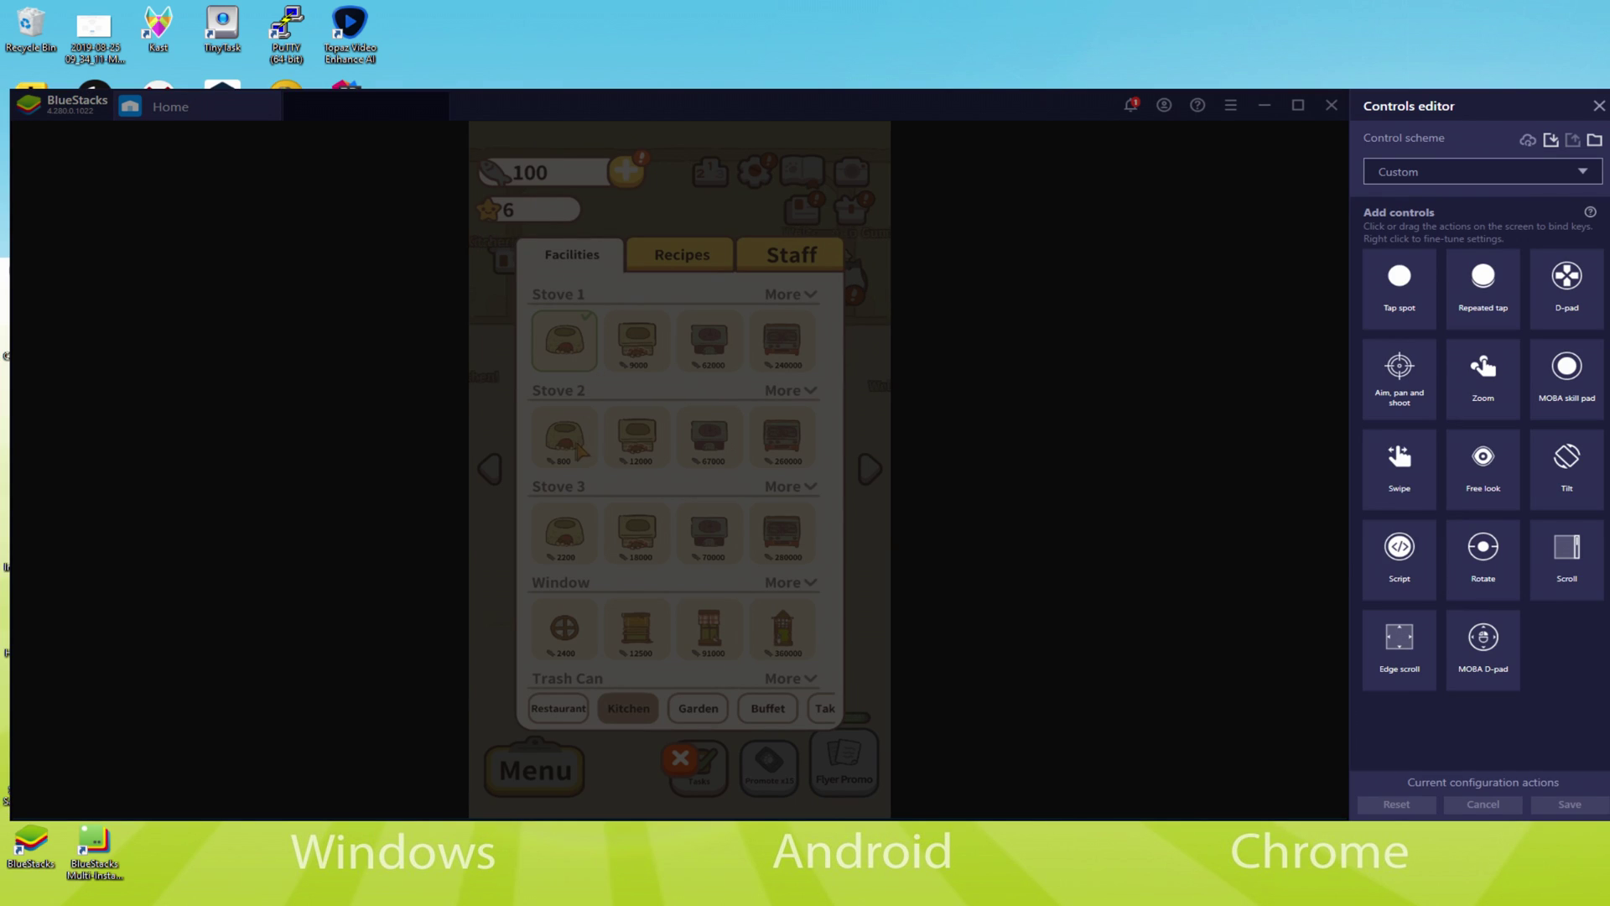
{"action": "left_click", "coordinate": [636, 347]}
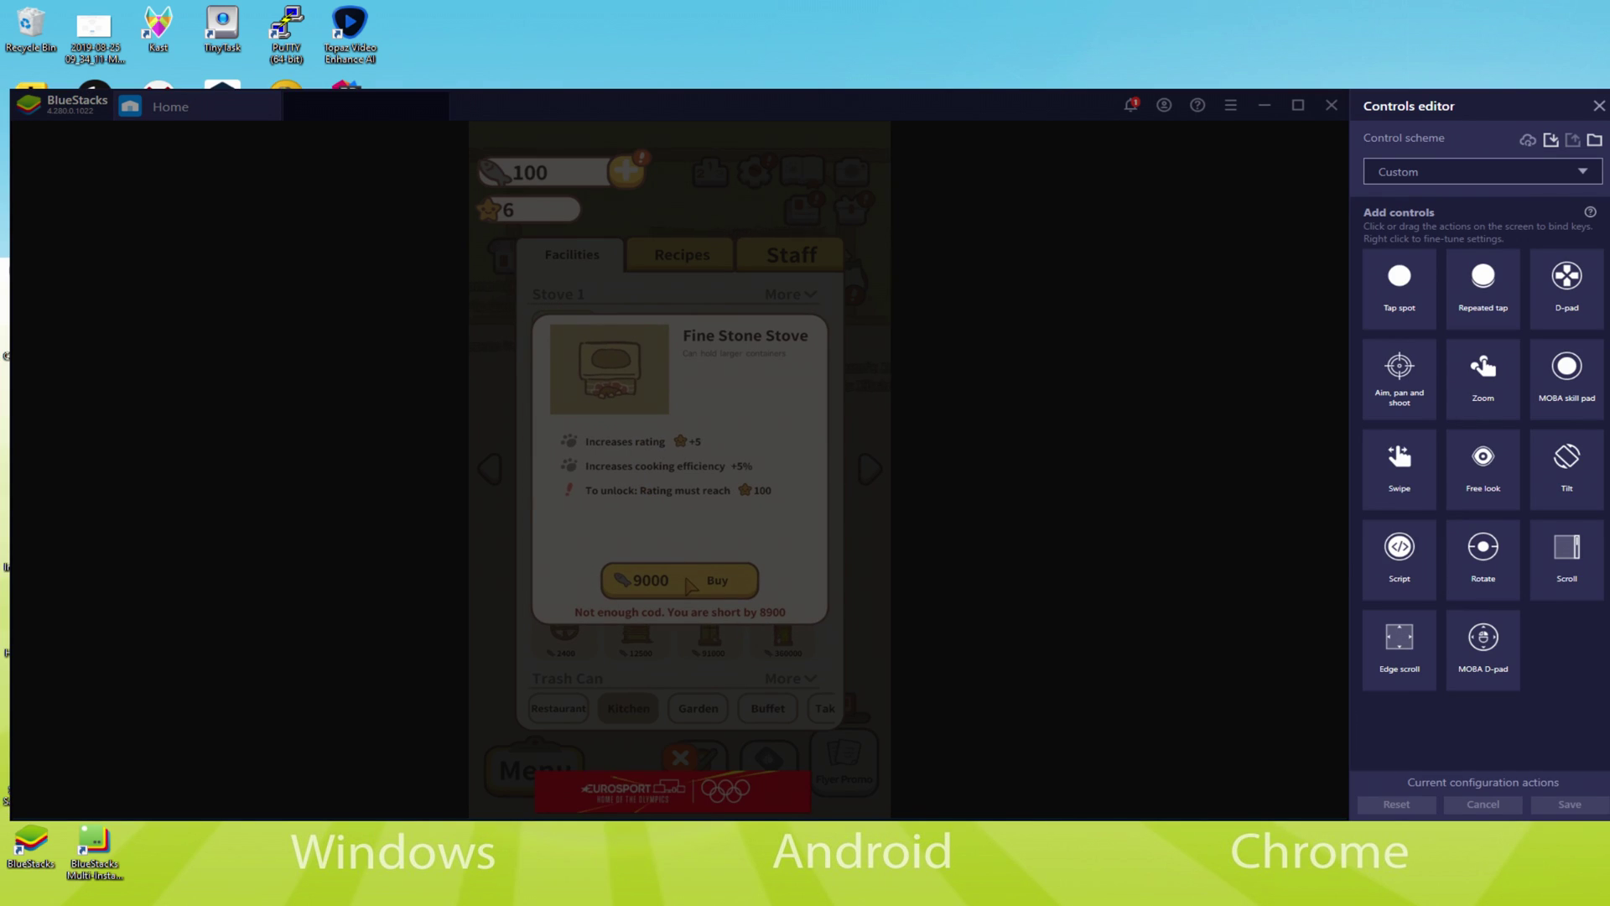
{"action": "left_click", "coordinate": [689, 582]}
{"action": "left_click", "coordinate": [710, 335]}
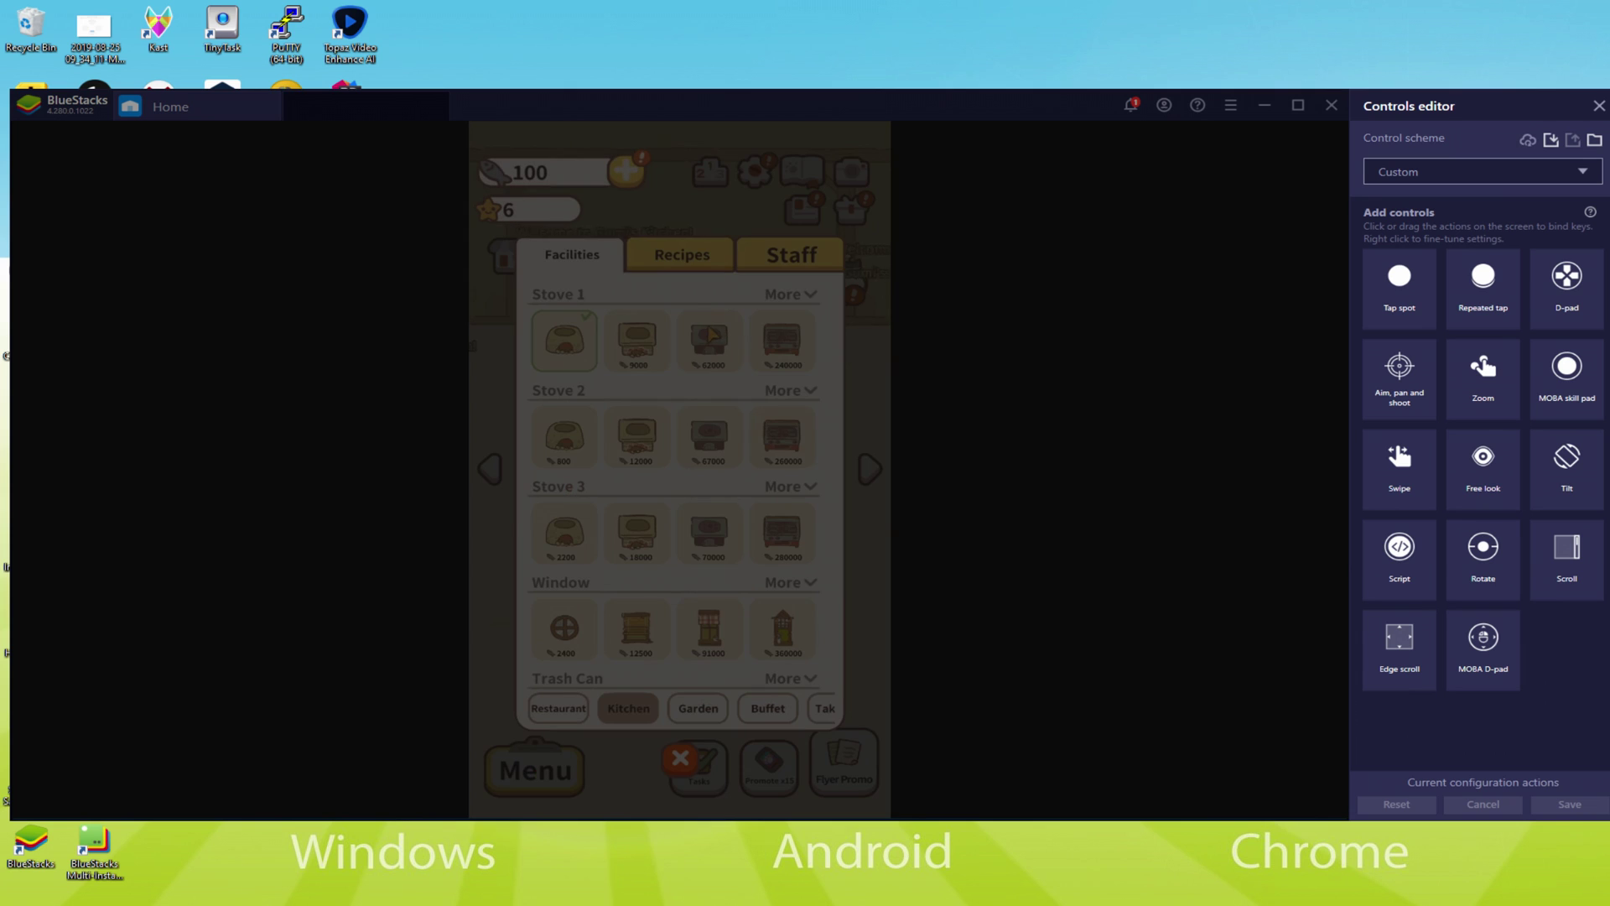
Step: Try to buy the 800-cod Small Stone Stove under Stove 2, dismiss the offer, and close the Controls editor
{"action": "left_click", "coordinate": [563, 443]}
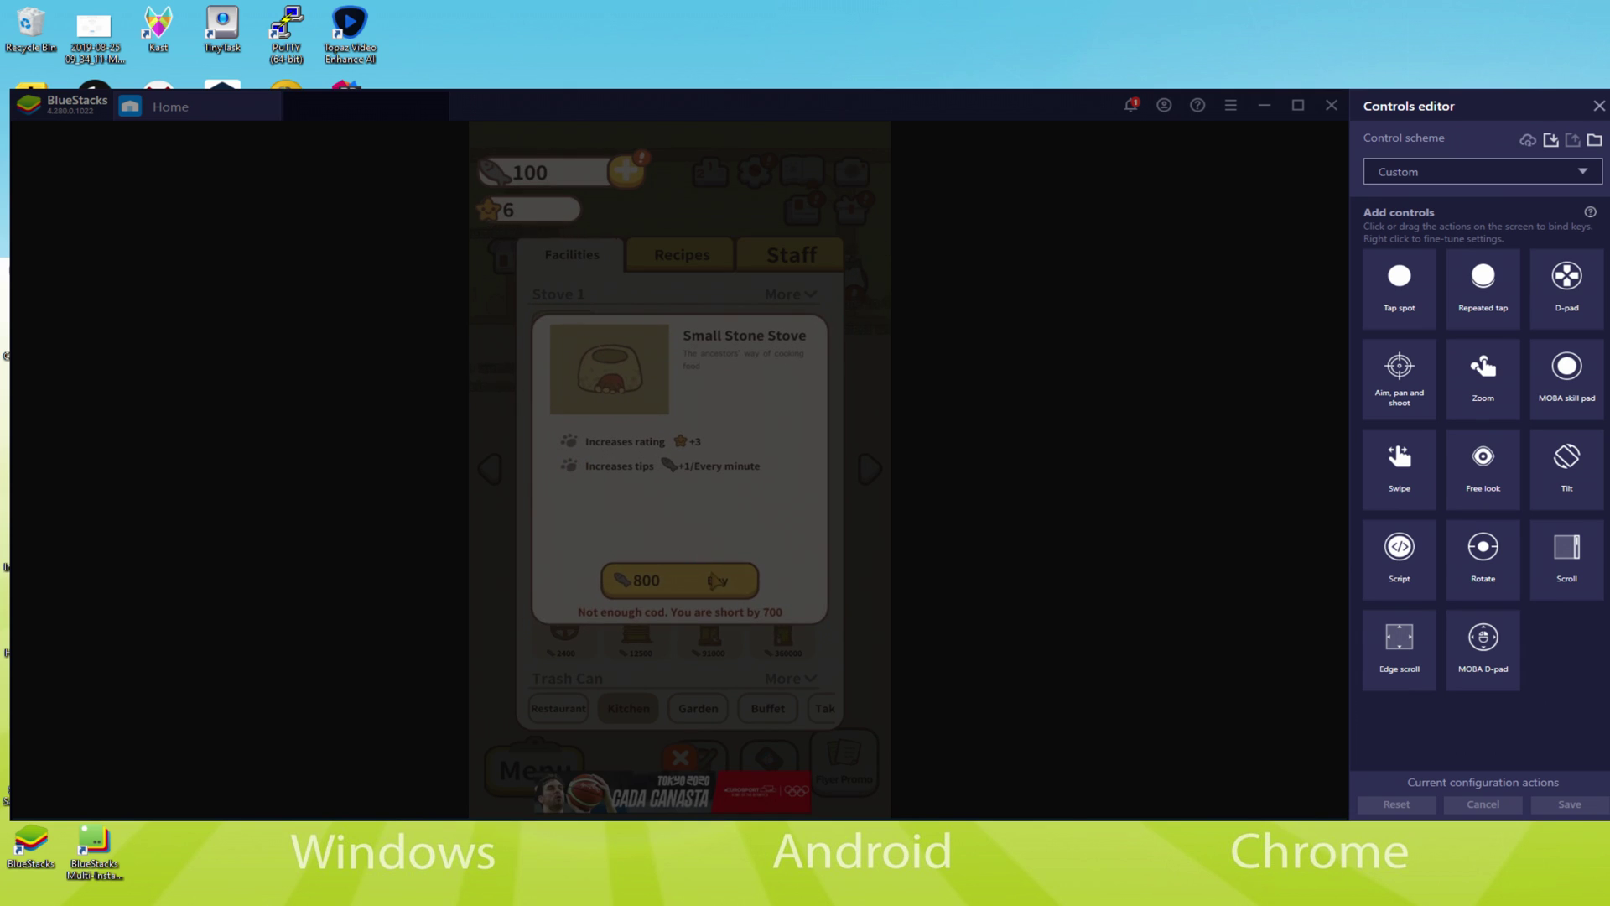
{"action": "left_click", "coordinate": [717, 581]}
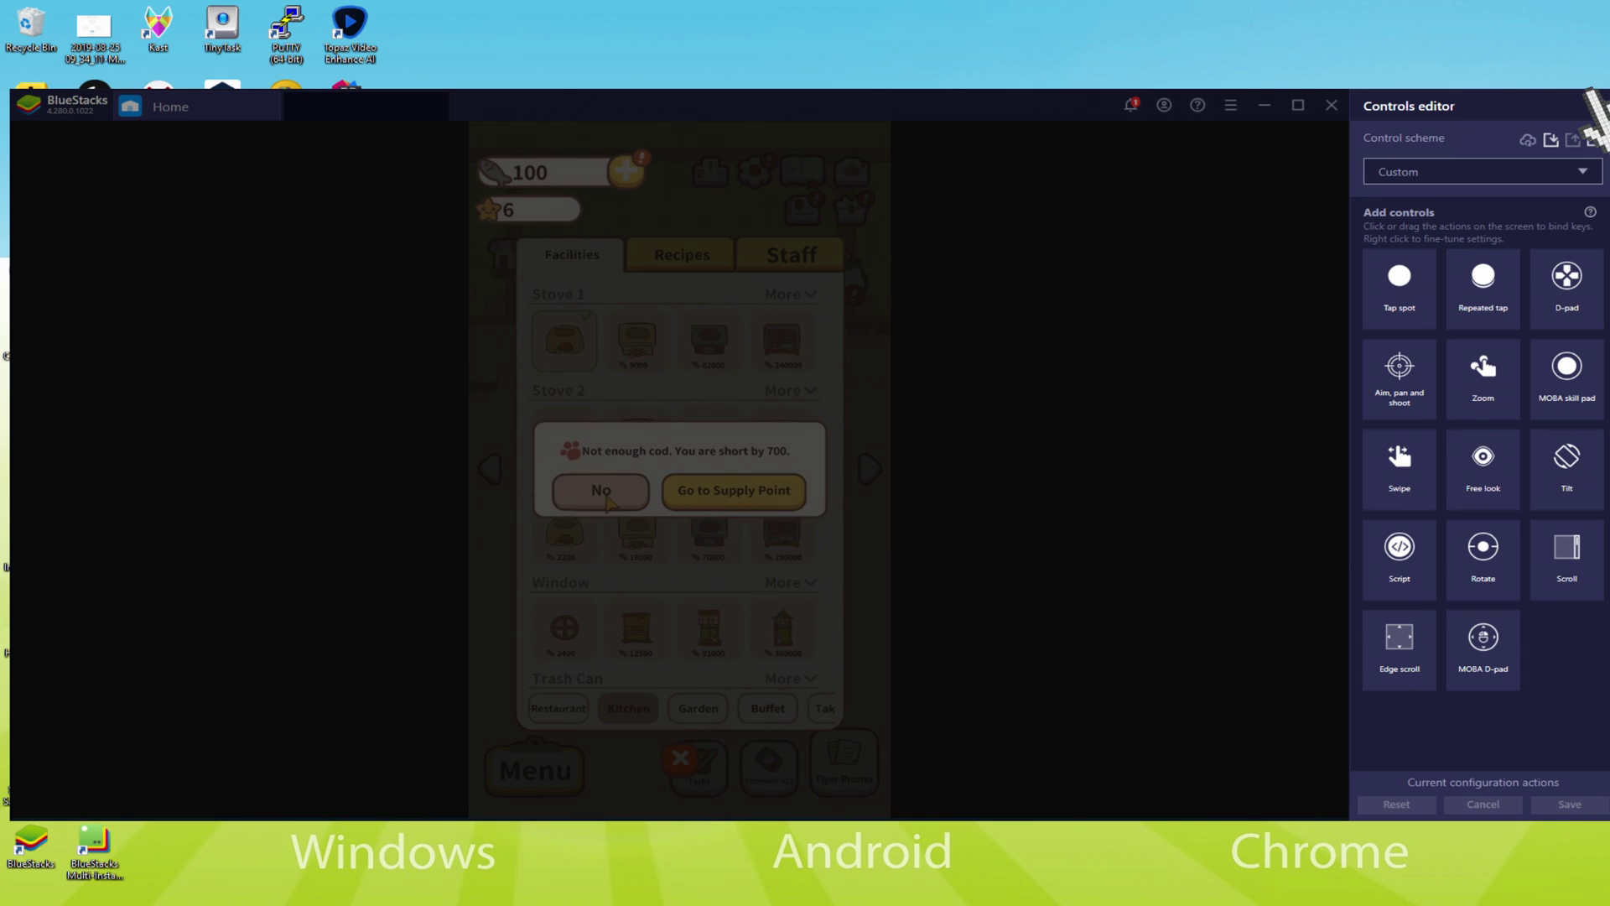
{"action": "left_click", "coordinate": [1591, 99]}
{"action": "left_click", "coordinate": [729, 496]}
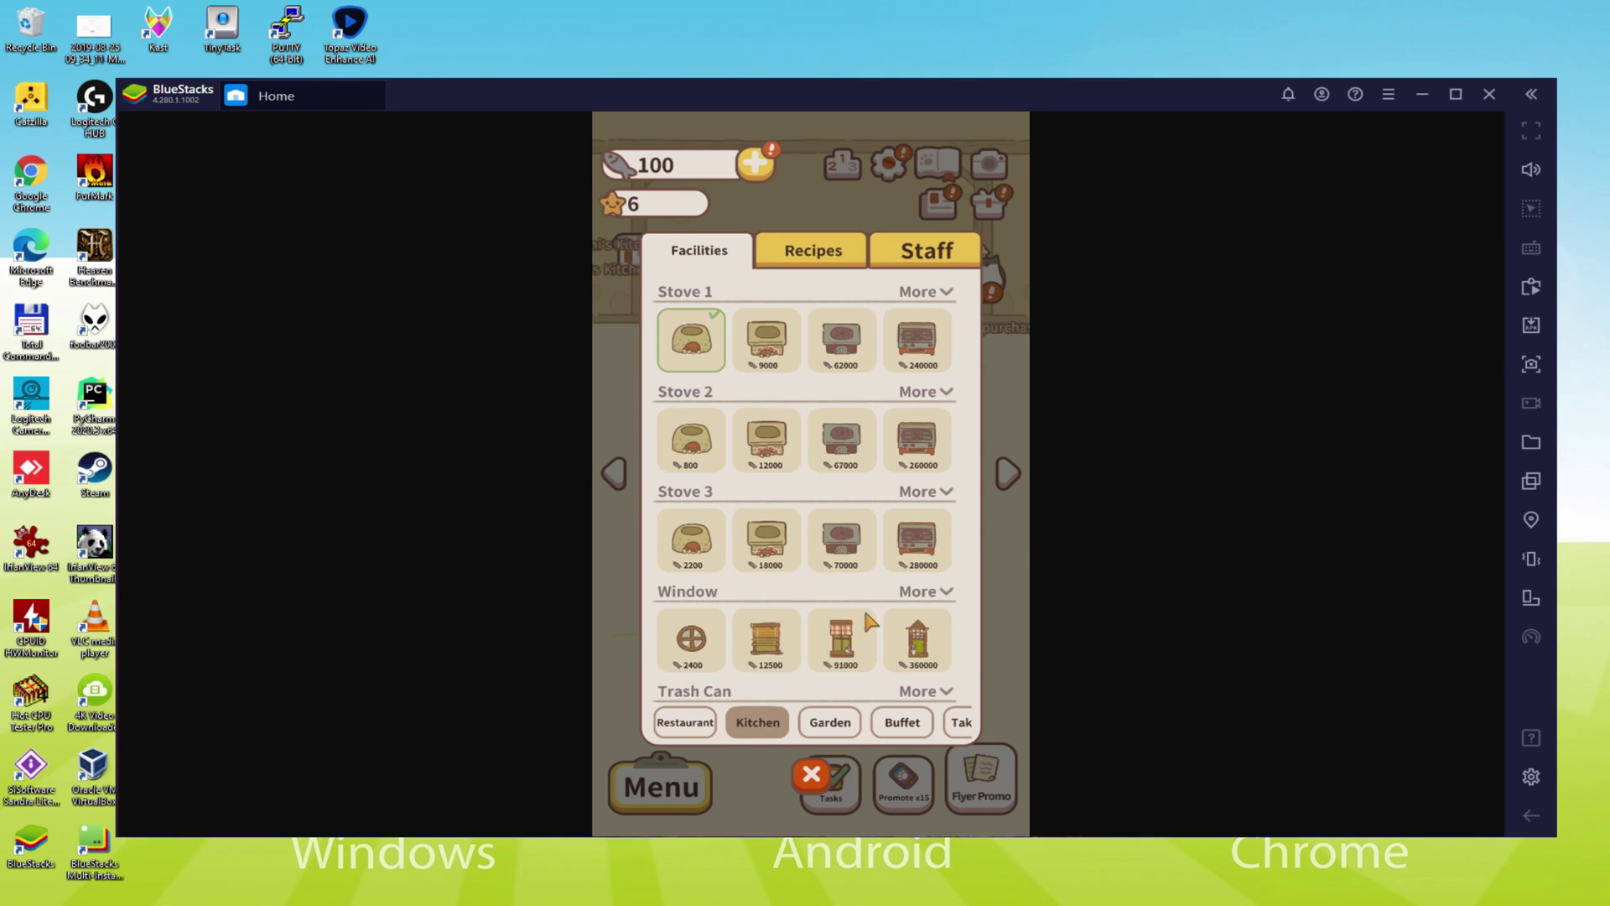
Step: Close the kitchen facilities list and return to the restaurant's main hall
{"action": "left_click", "coordinate": [1000, 428]}
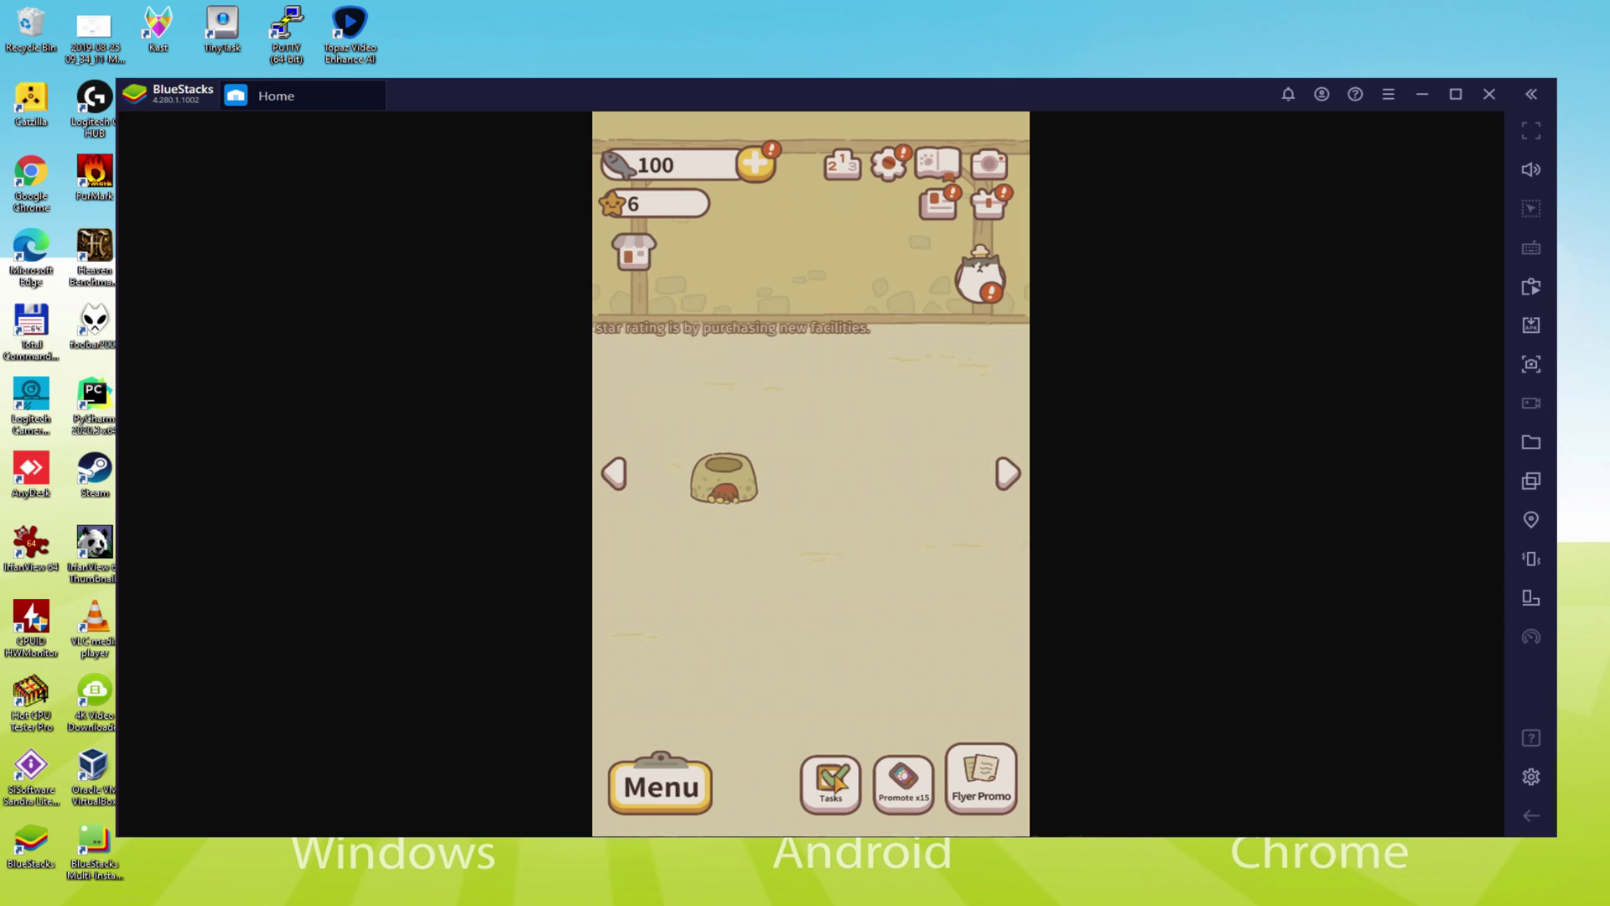
{"action": "left_click", "coordinate": [615, 477]}
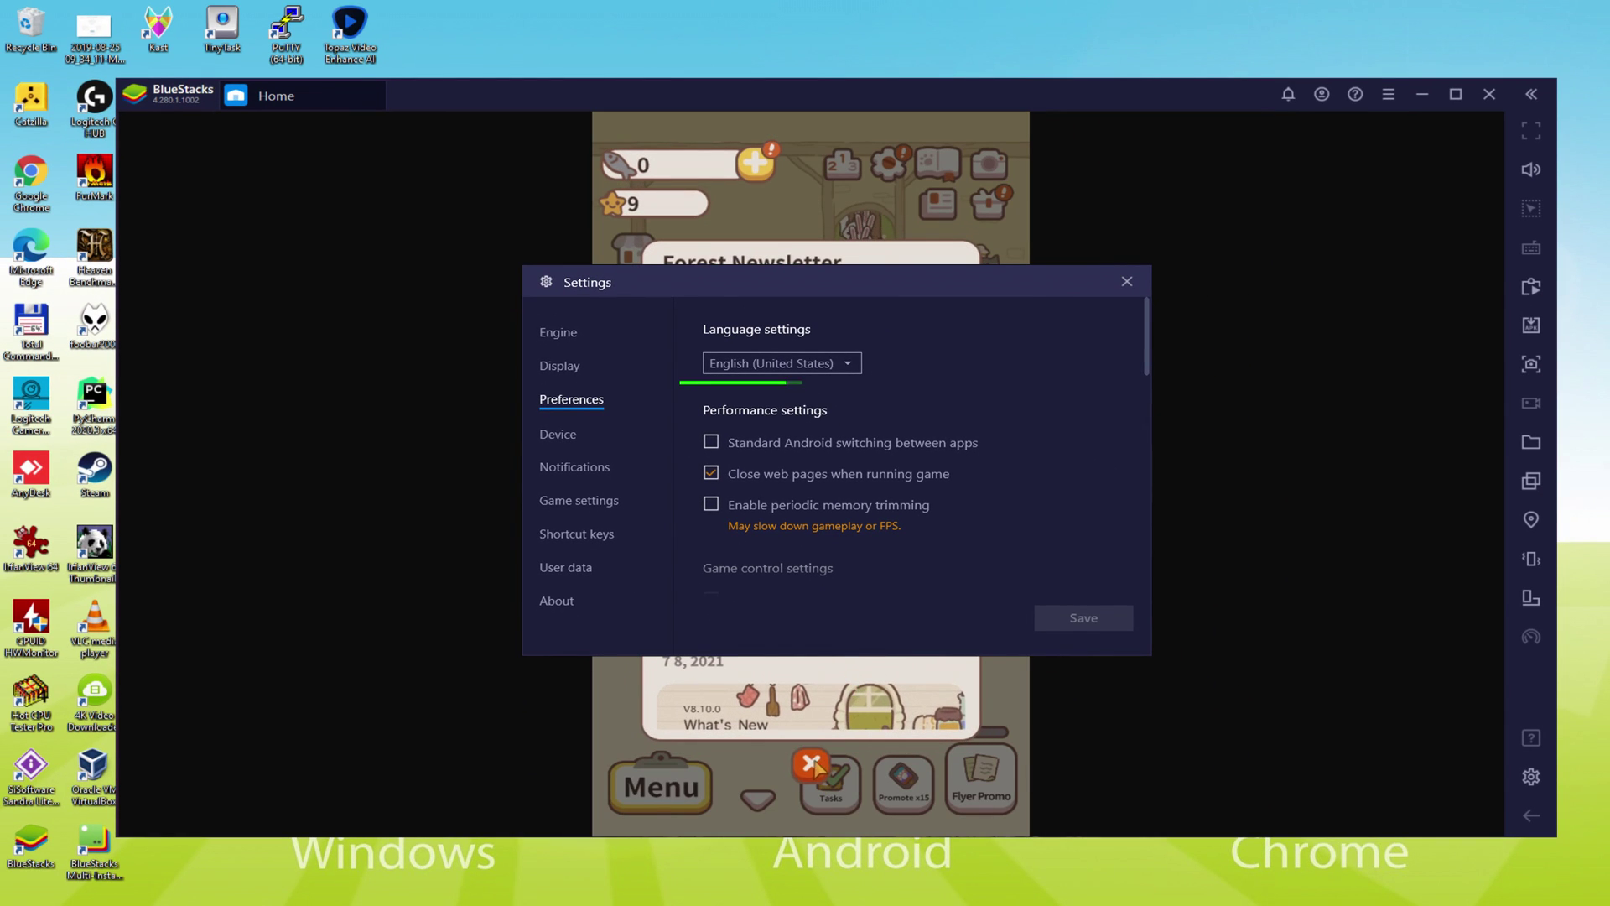
Step: Close the Forest Newsletter and the diamond shop, and look around the restaurant areas
{"action": "left_click", "coordinate": [812, 764]}
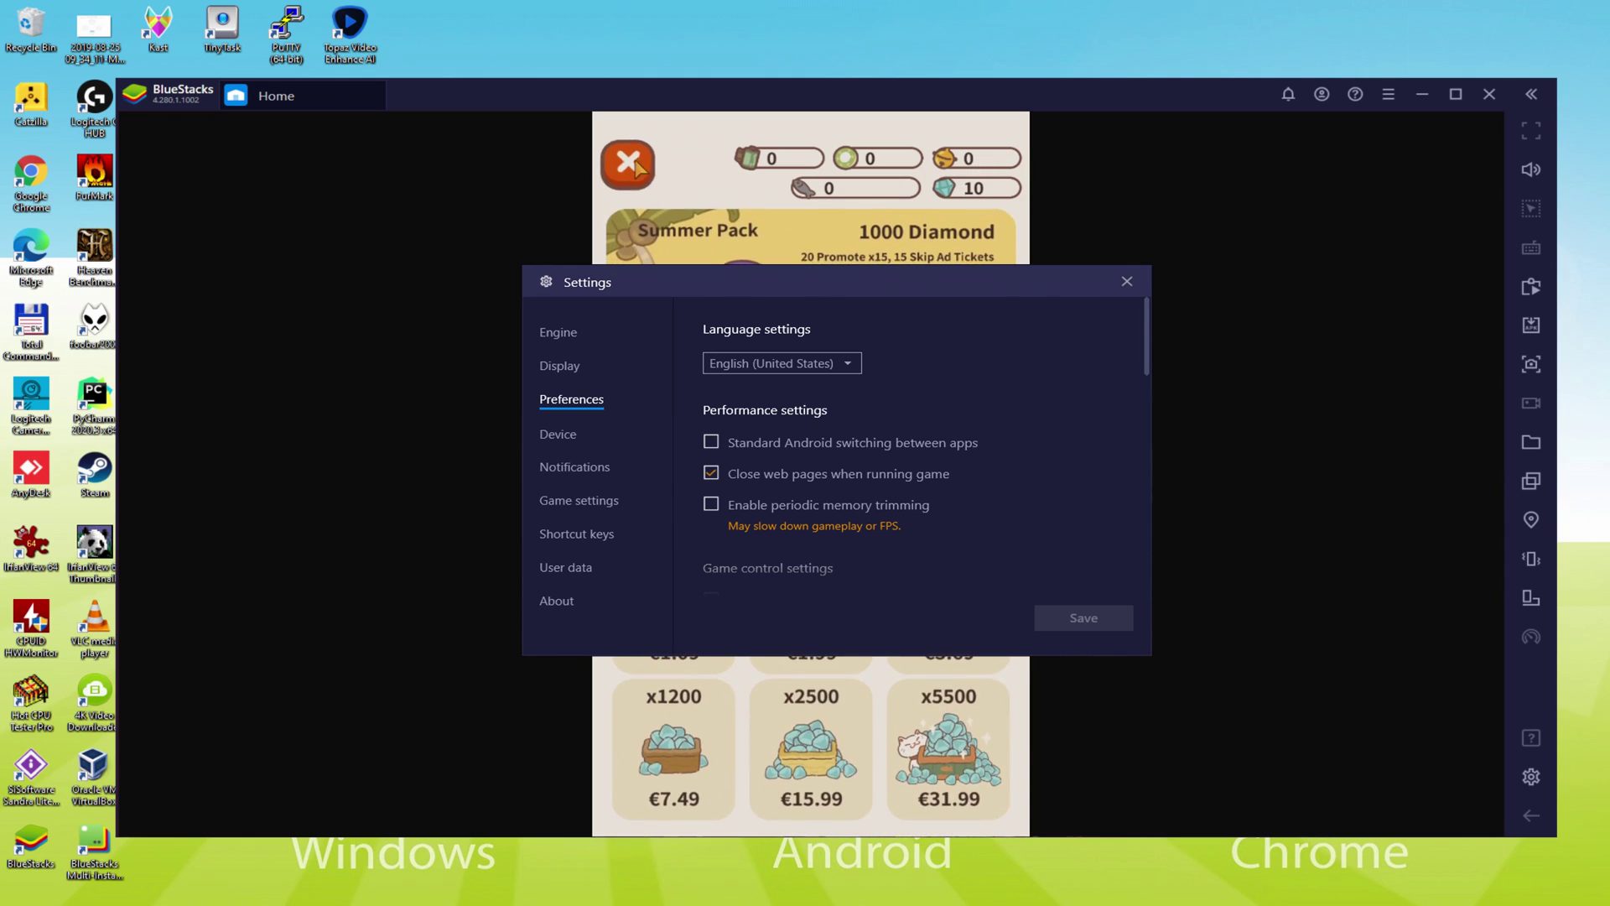
{"action": "key", "text": "Escape"}
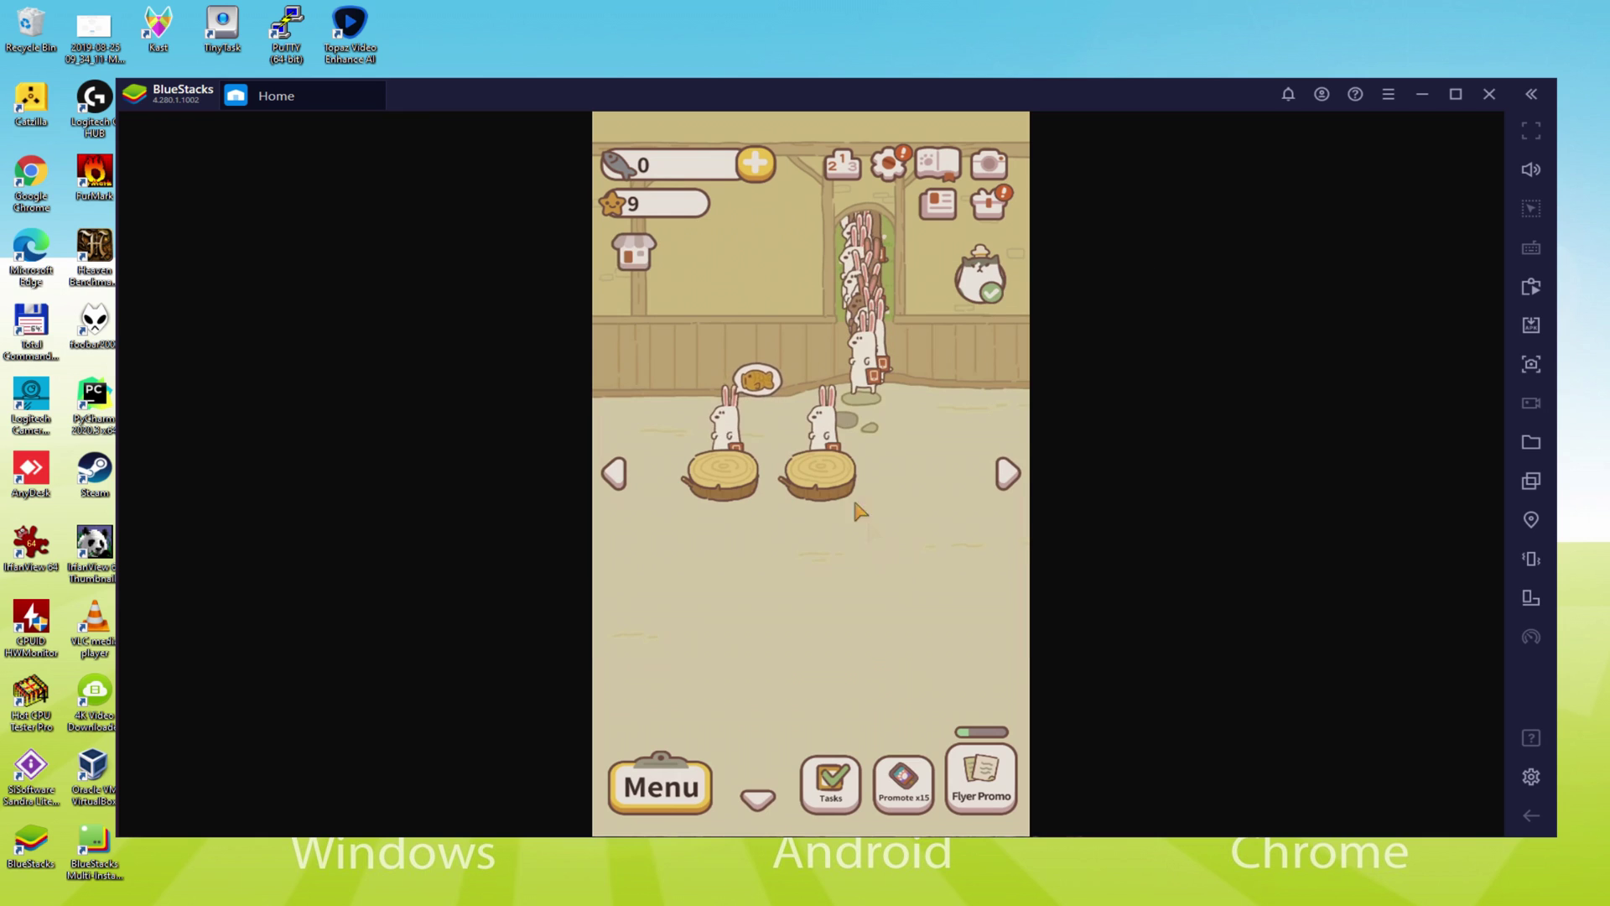
{"action": "left_click_drag", "start_coordinate": [1006, 515], "coordinate": [713, 478]}
{"action": "left_click", "coordinate": [619, 475]}
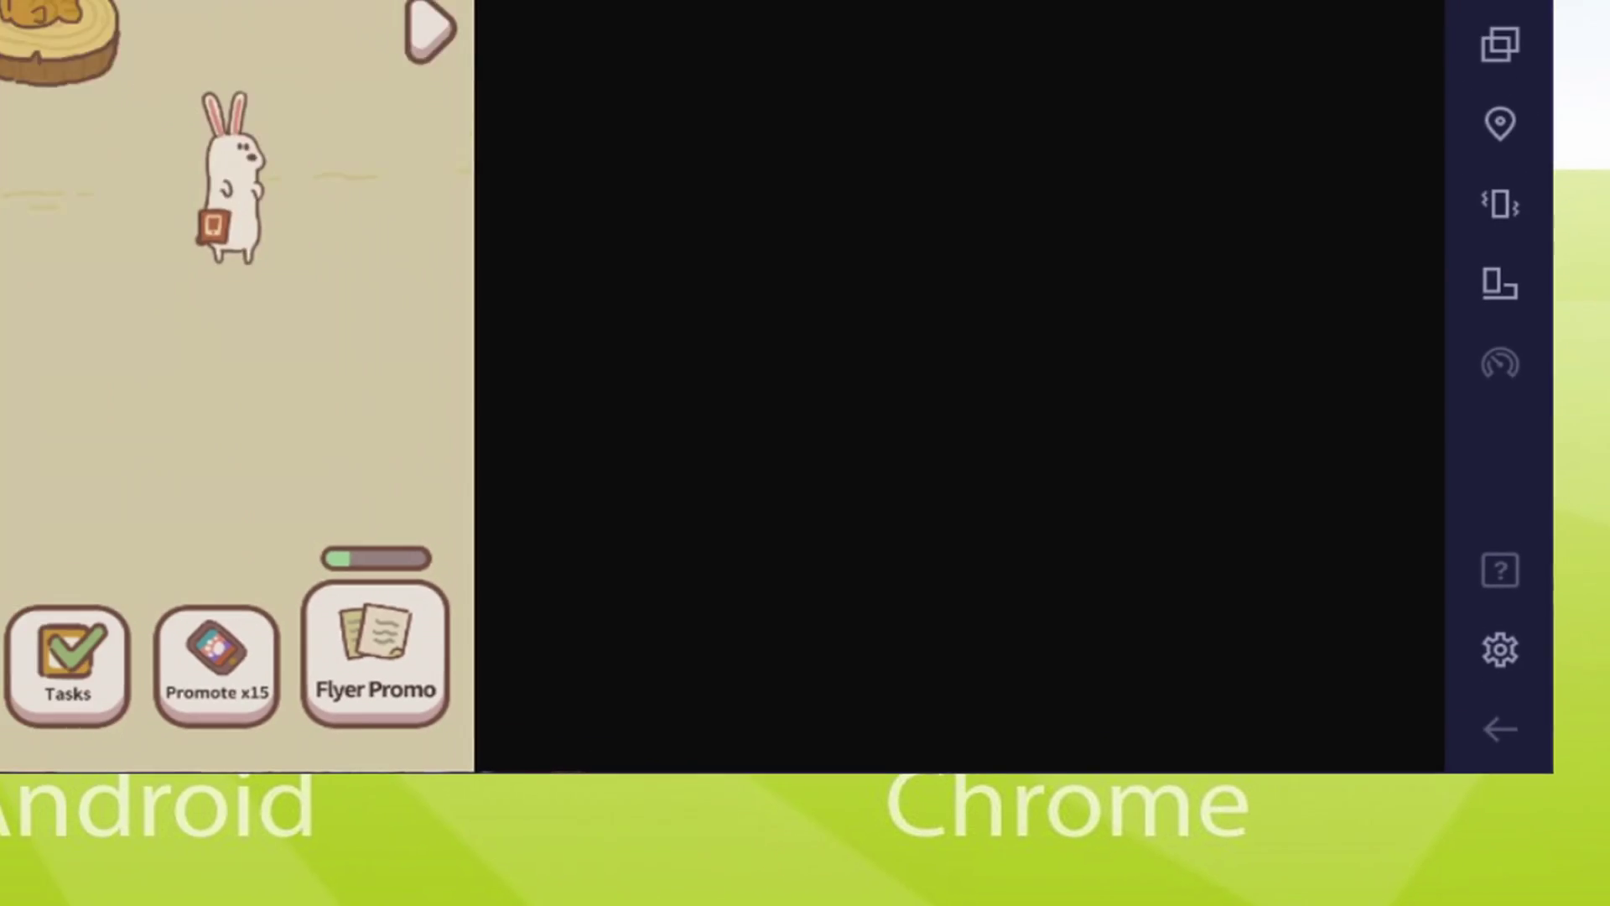
Step: Review the emulator's device profile settings and bring up the restaurant's facilities list
{"action": "left_click", "coordinate": [1474, 546]}
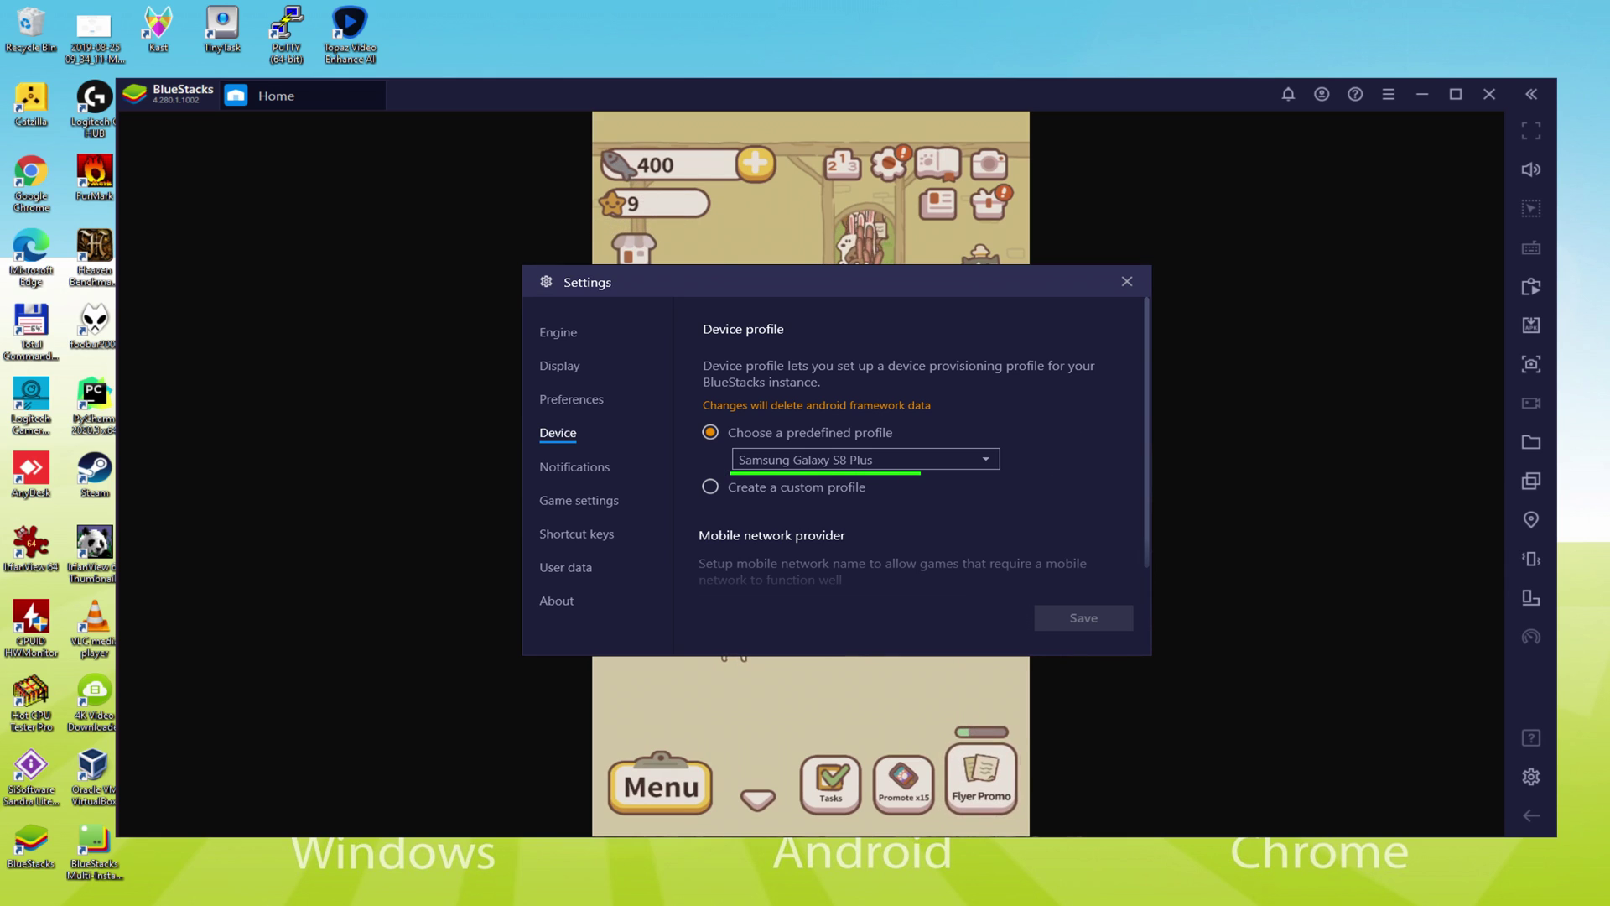
{"action": "left_click", "coordinate": [710, 763]}
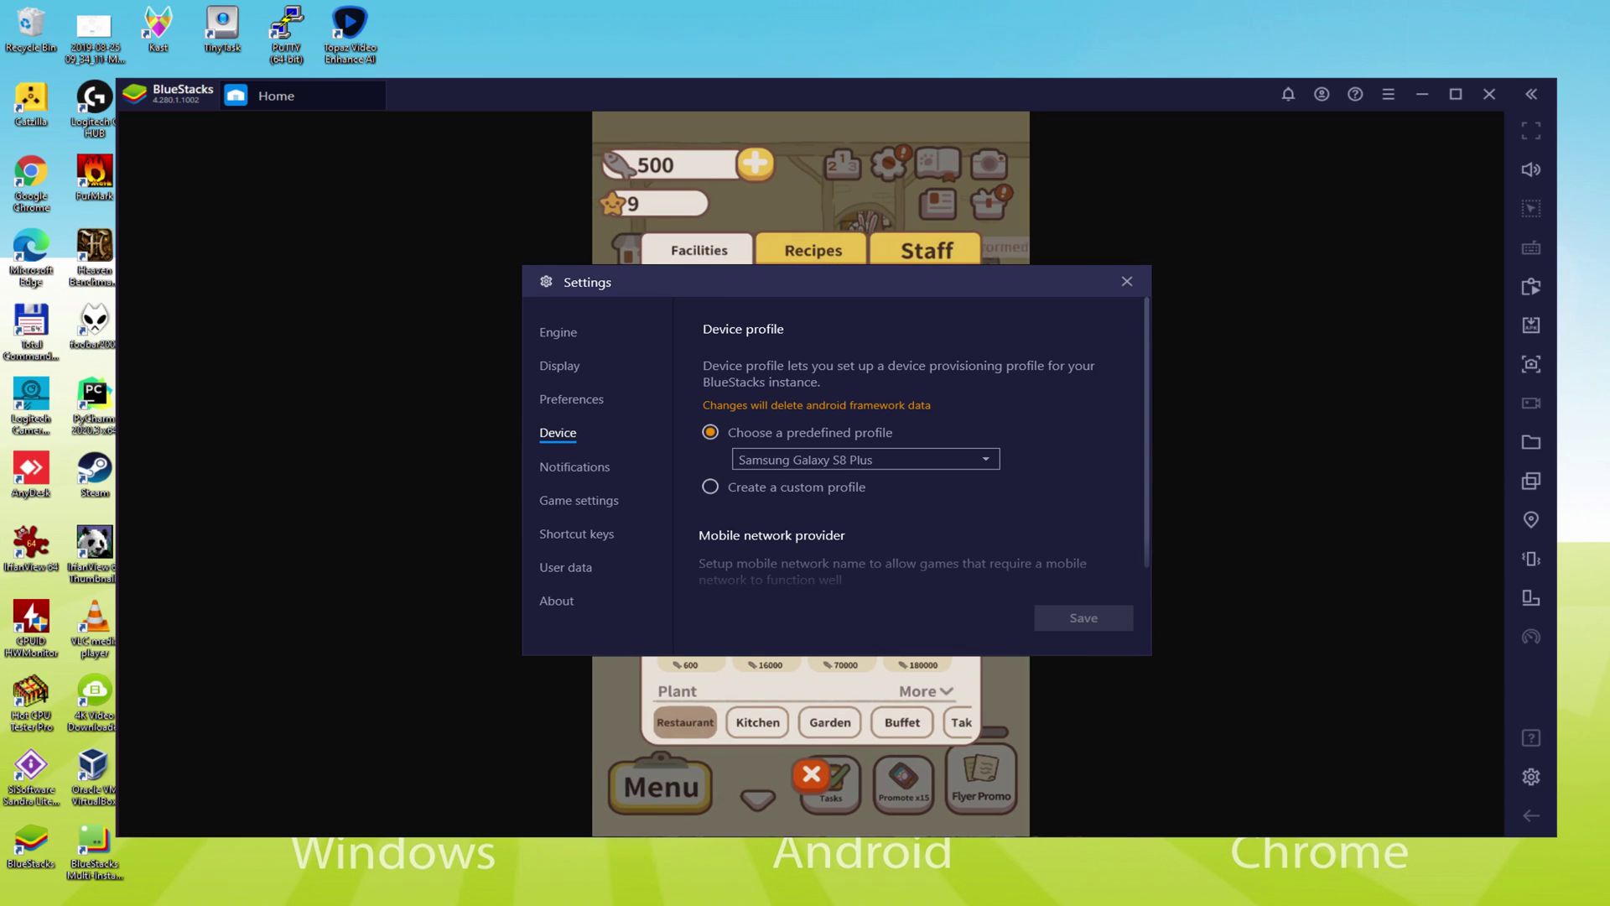
{"action": "key", "text": "Escape"}
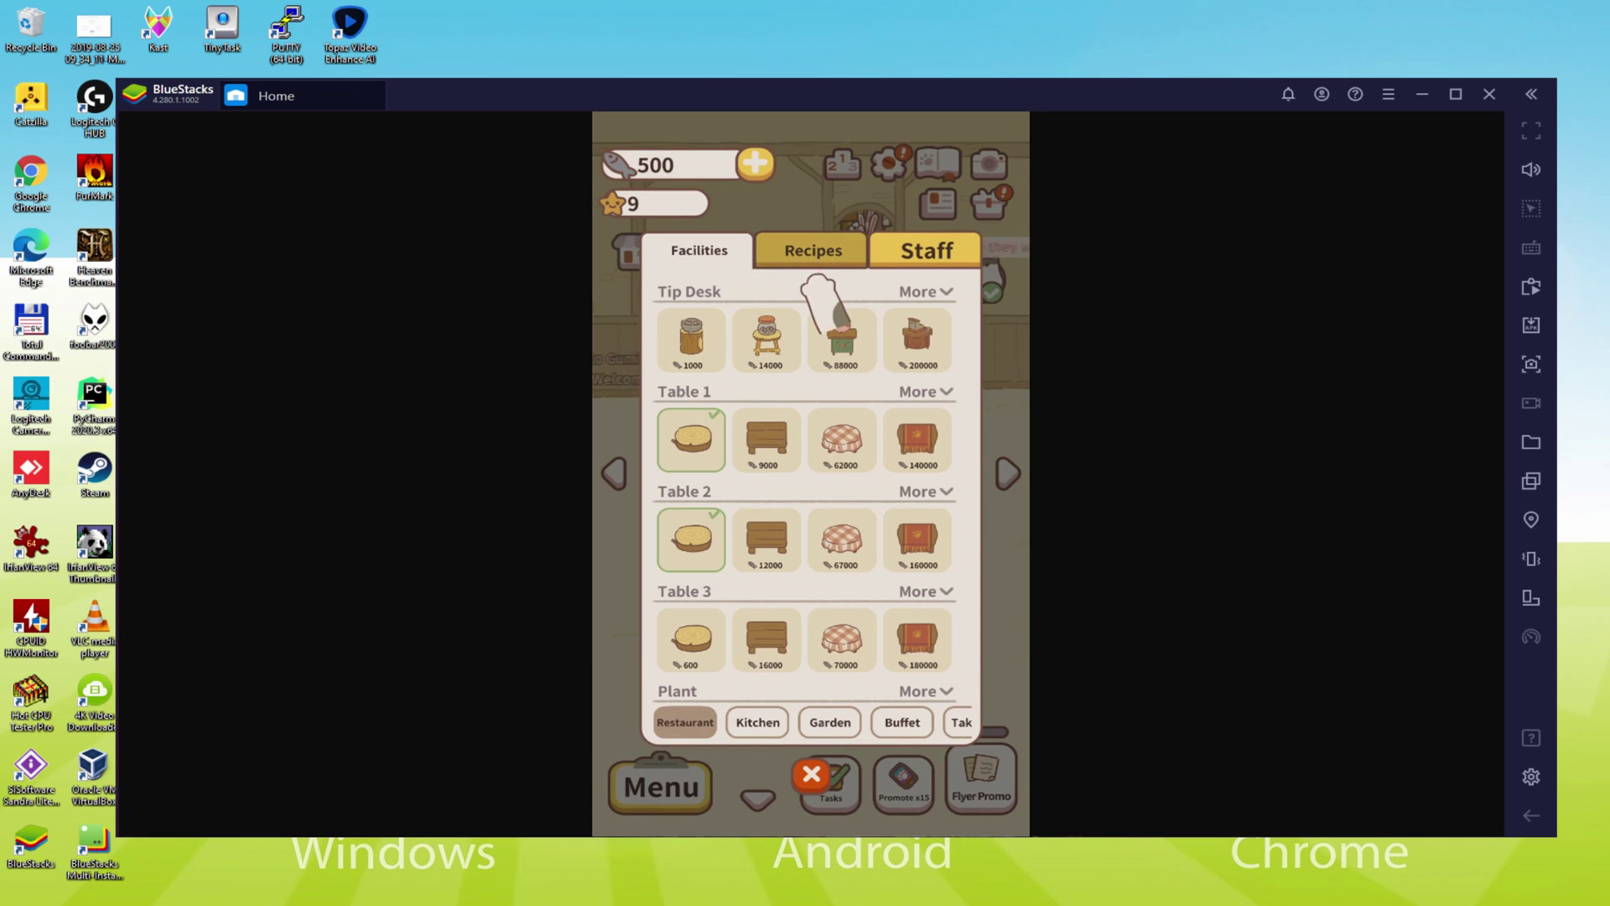
Step: Get the free Seaweed Rice Ball recipe and close the recipe list
{"action": "left_click", "coordinate": [822, 261]}
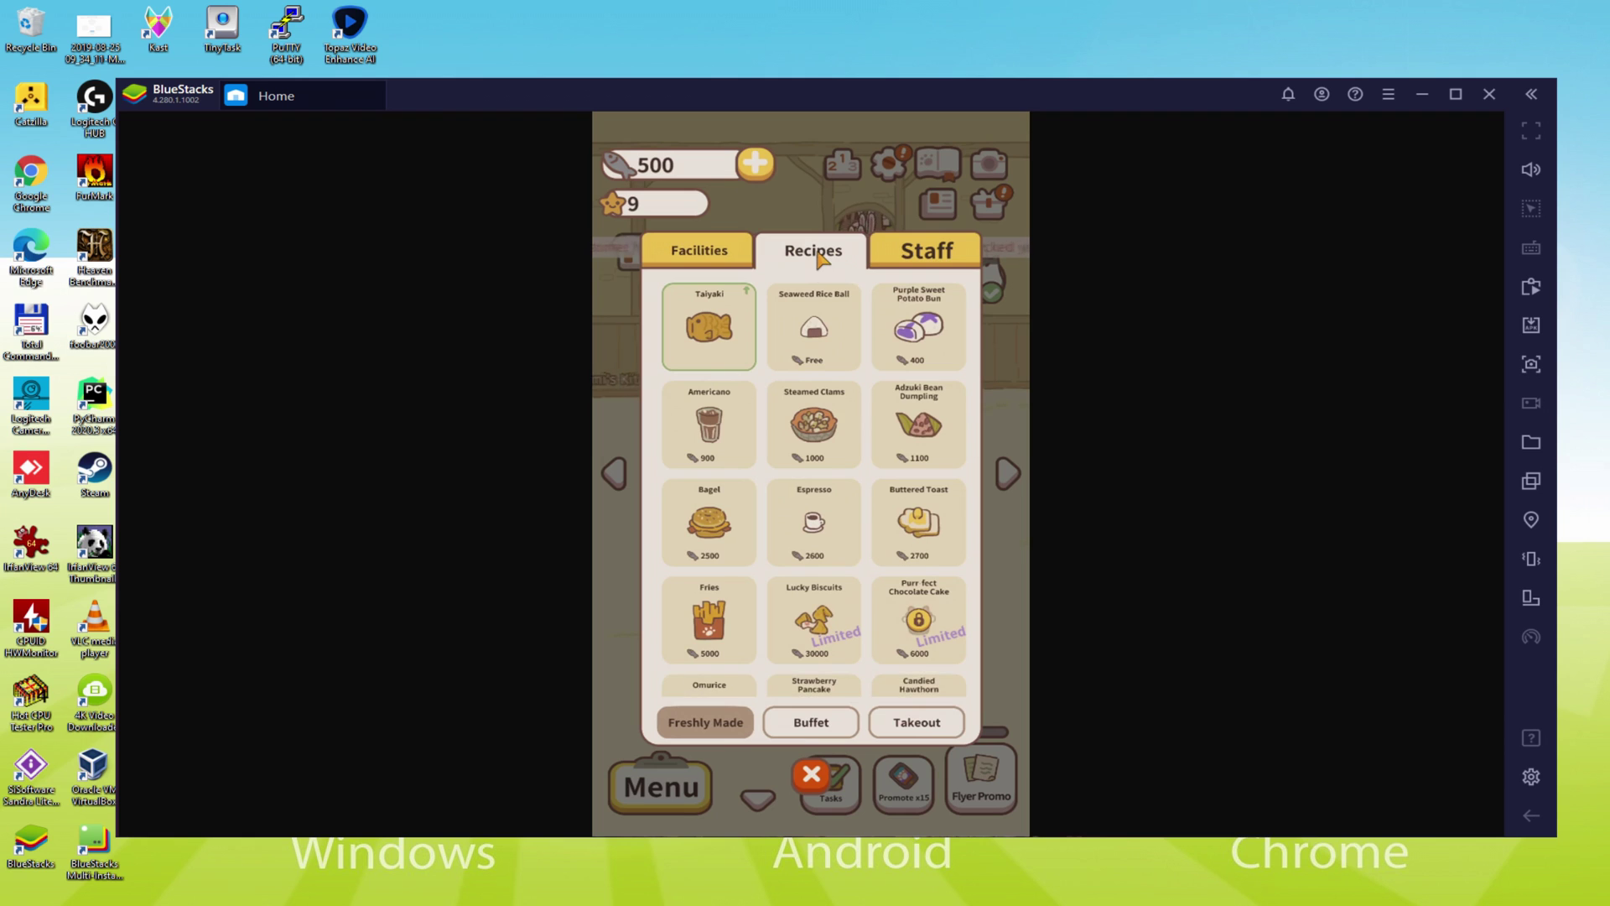
{"action": "left_click", "coordinate": [812, 342]}
{"action": "left_click", "coordinate": [807, 593]}
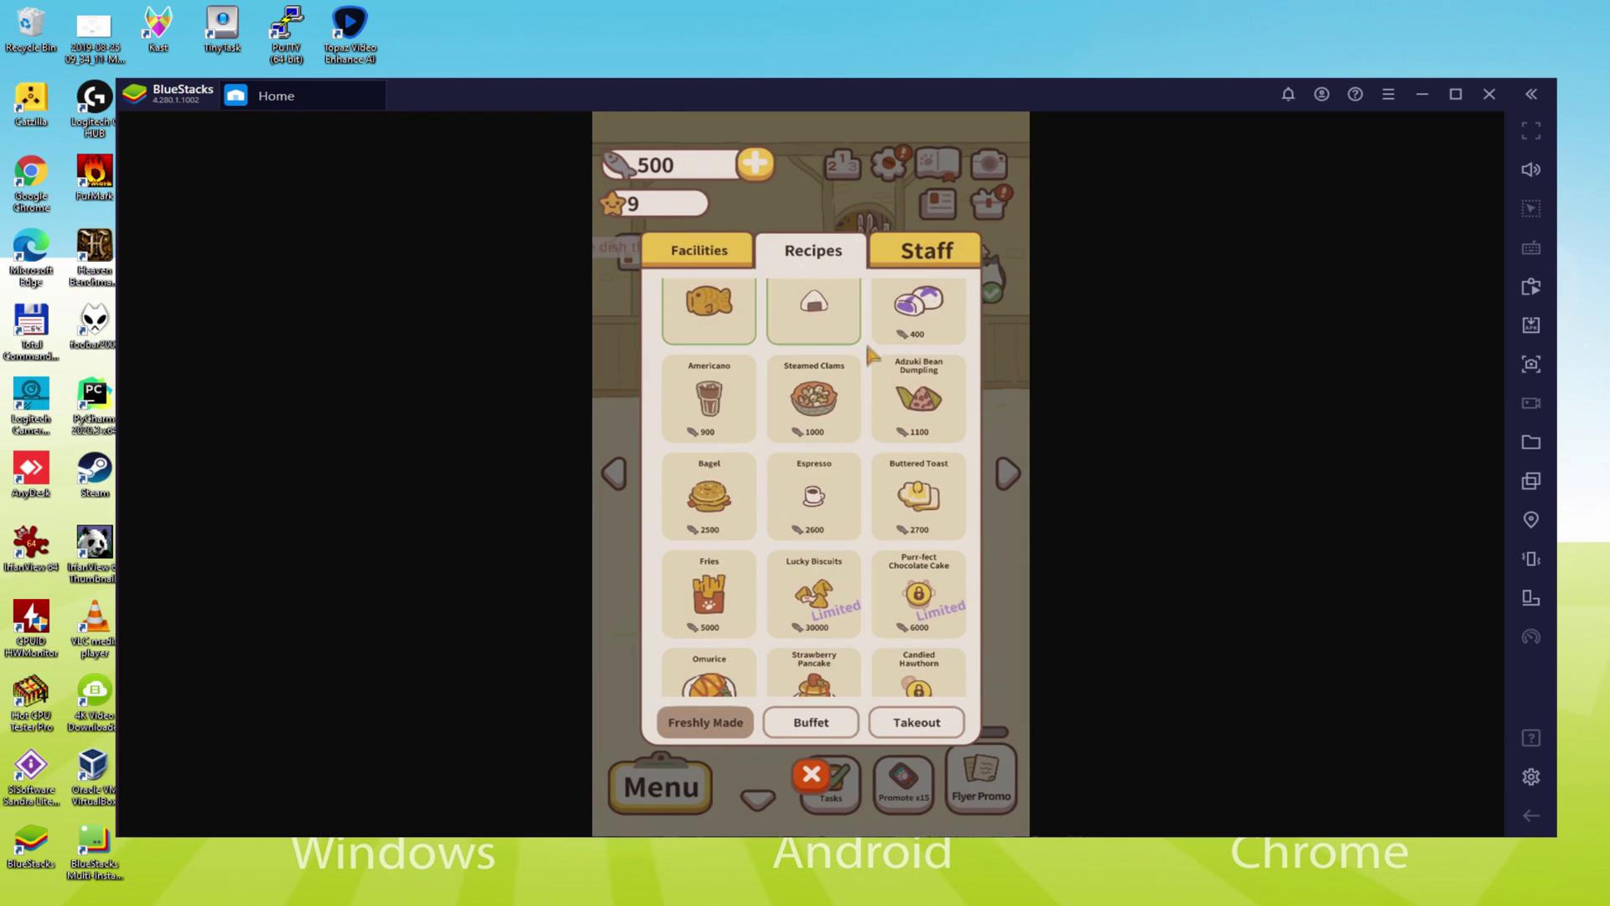
{"action": "left_click", "coordinate": [1012, 545]}
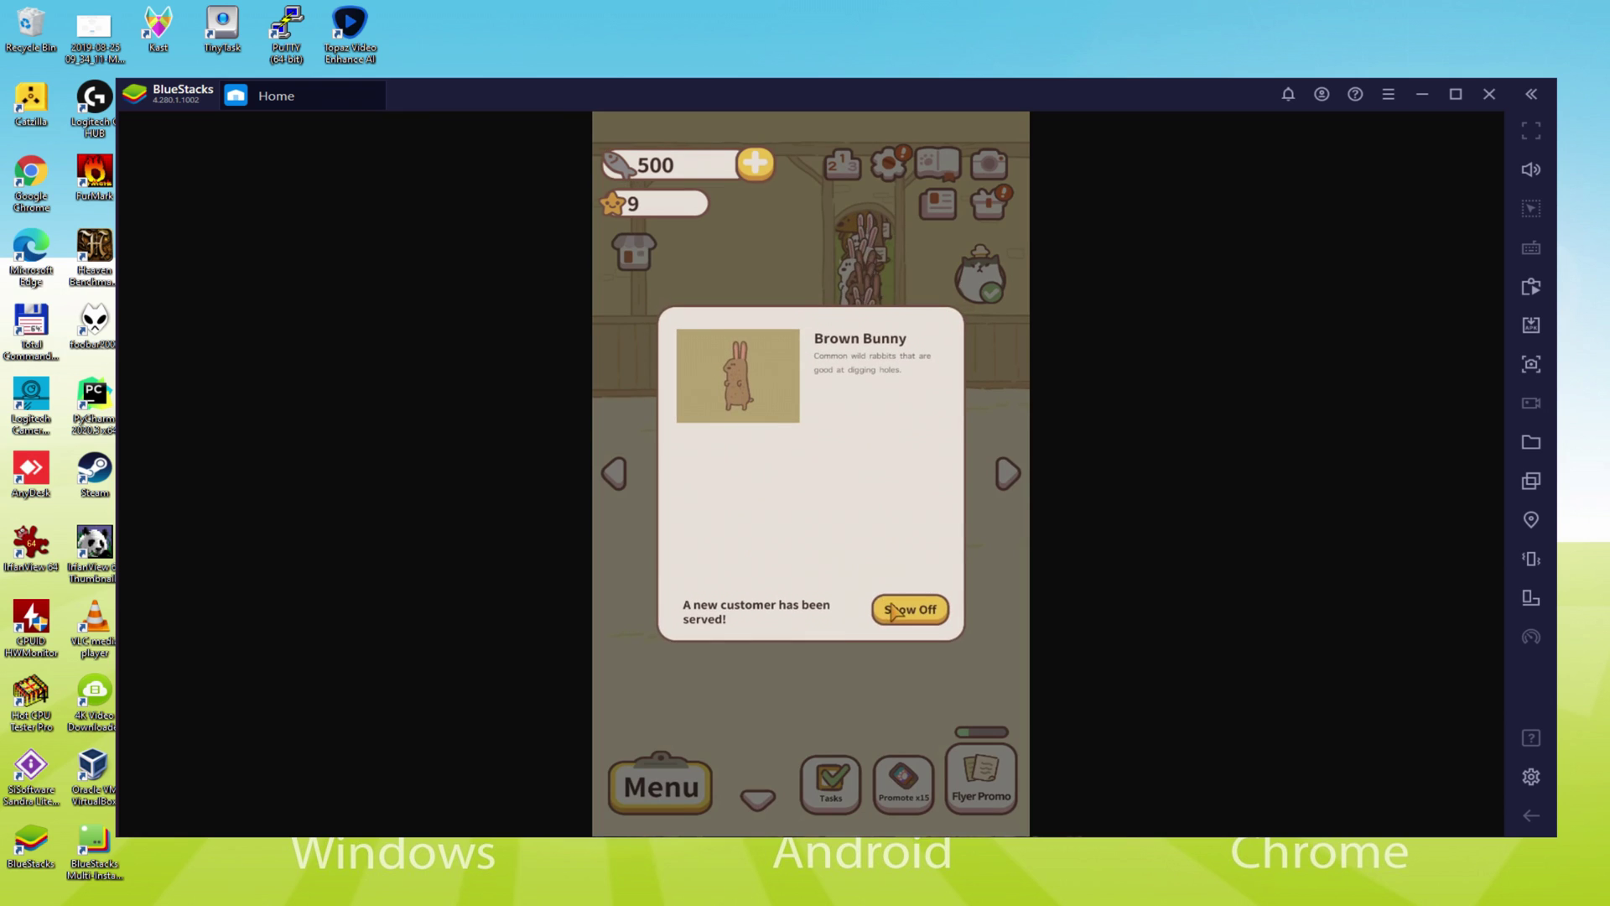
Step: Show off the new Brown Bunny customer and dismiss its card
{"action": "left_click", "coordinate": [893, 610]}
{"action": "left_click", "coordinate": [914, 346]}
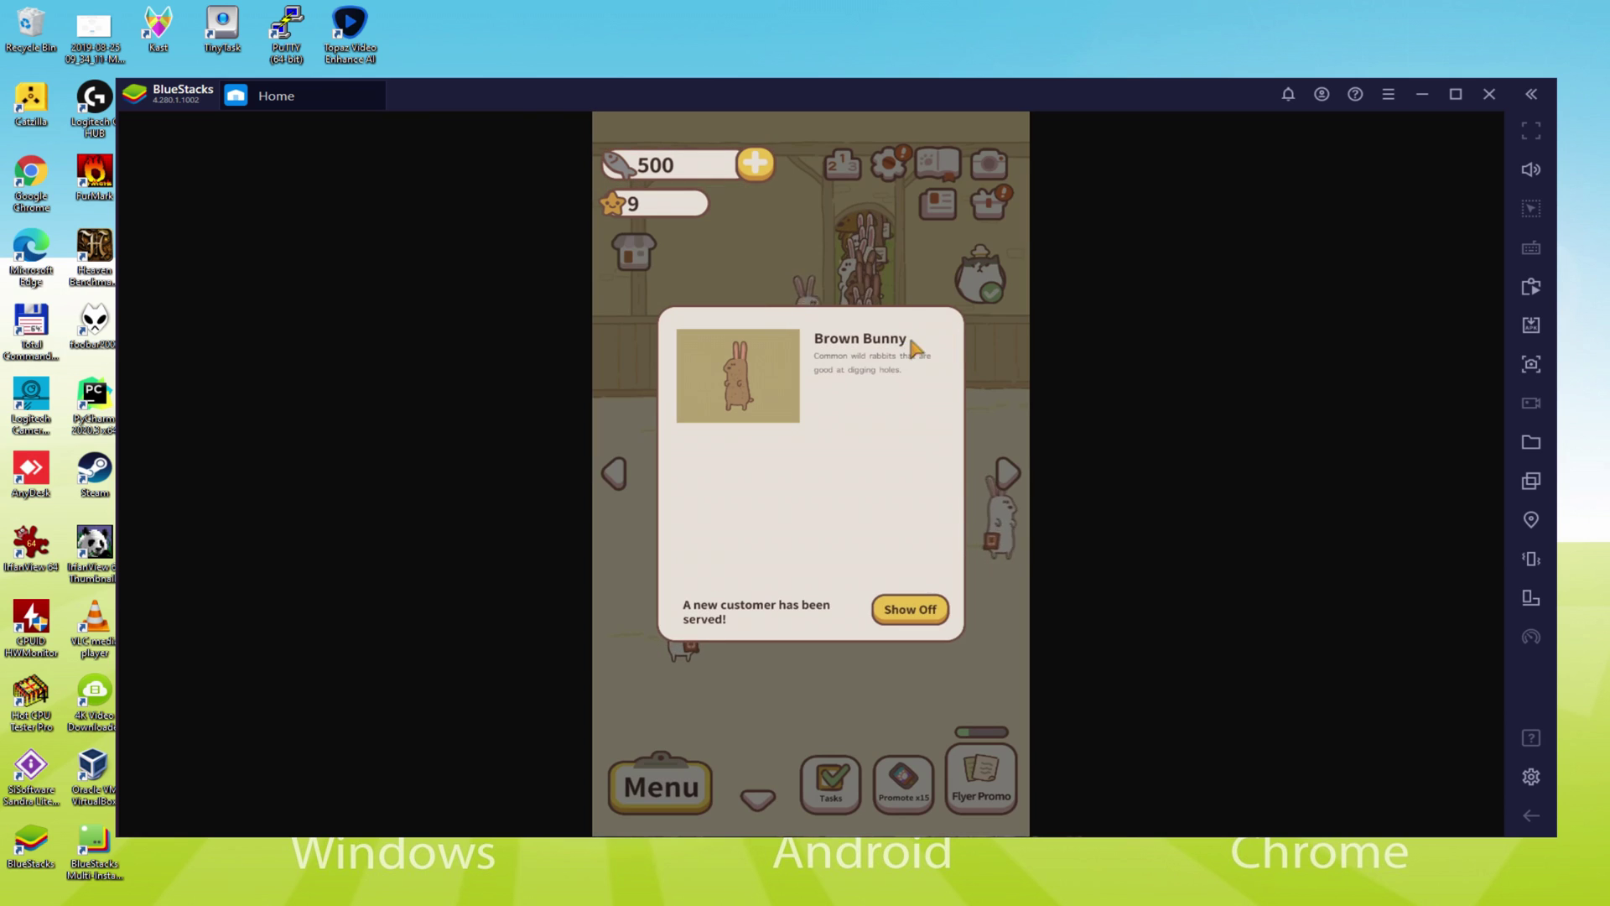
{"action": "left_click", "coordinate": [978, 411]}
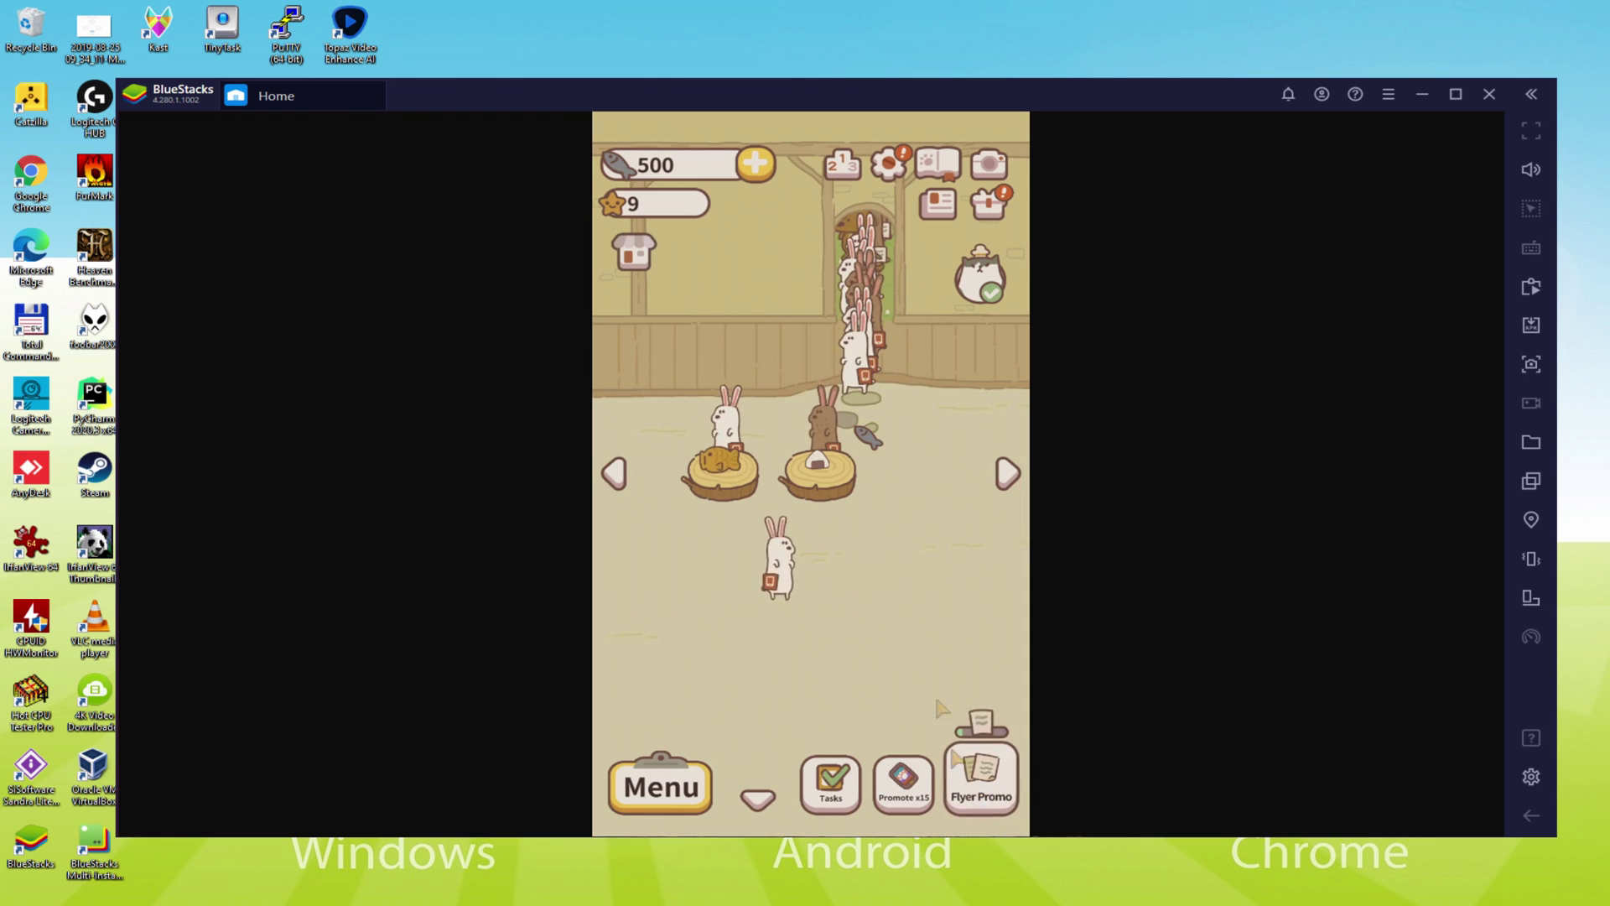
Step: Attract more customers with Flyer Promo and collect the cod left beside the tables
{"action": "left_click", "coordinate": [977, 768]}
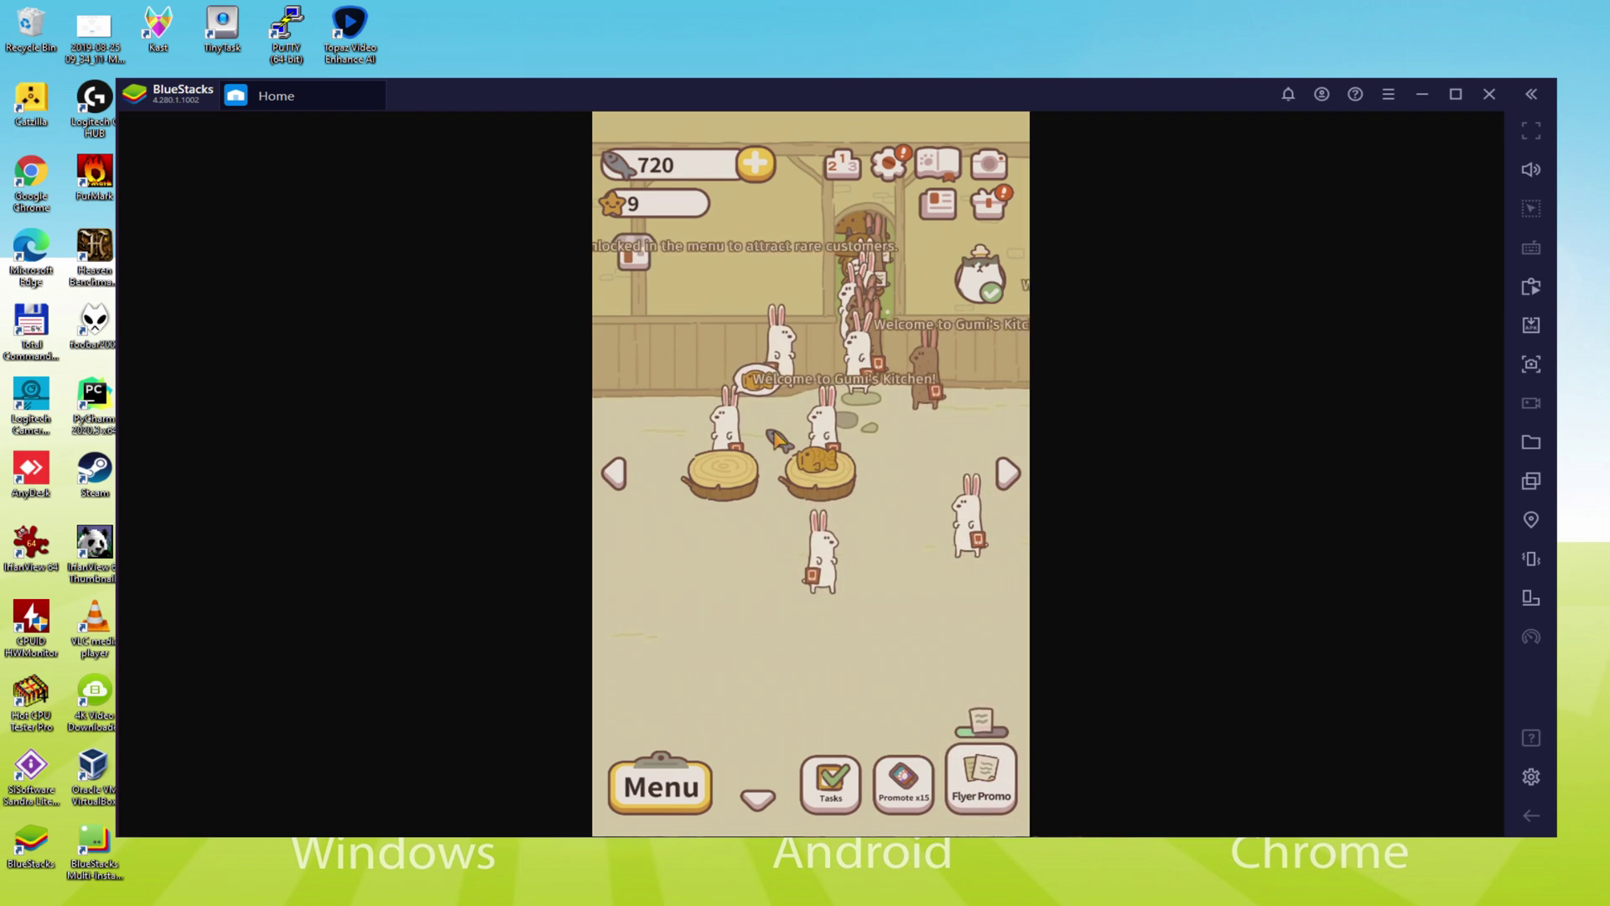
{"action": "left_click", "coordinate": [780, 438]}
Step: View the Garden area's purchase requirements and return to the main hall
{"action": "left_click", "coordinate": [1006, 474]}
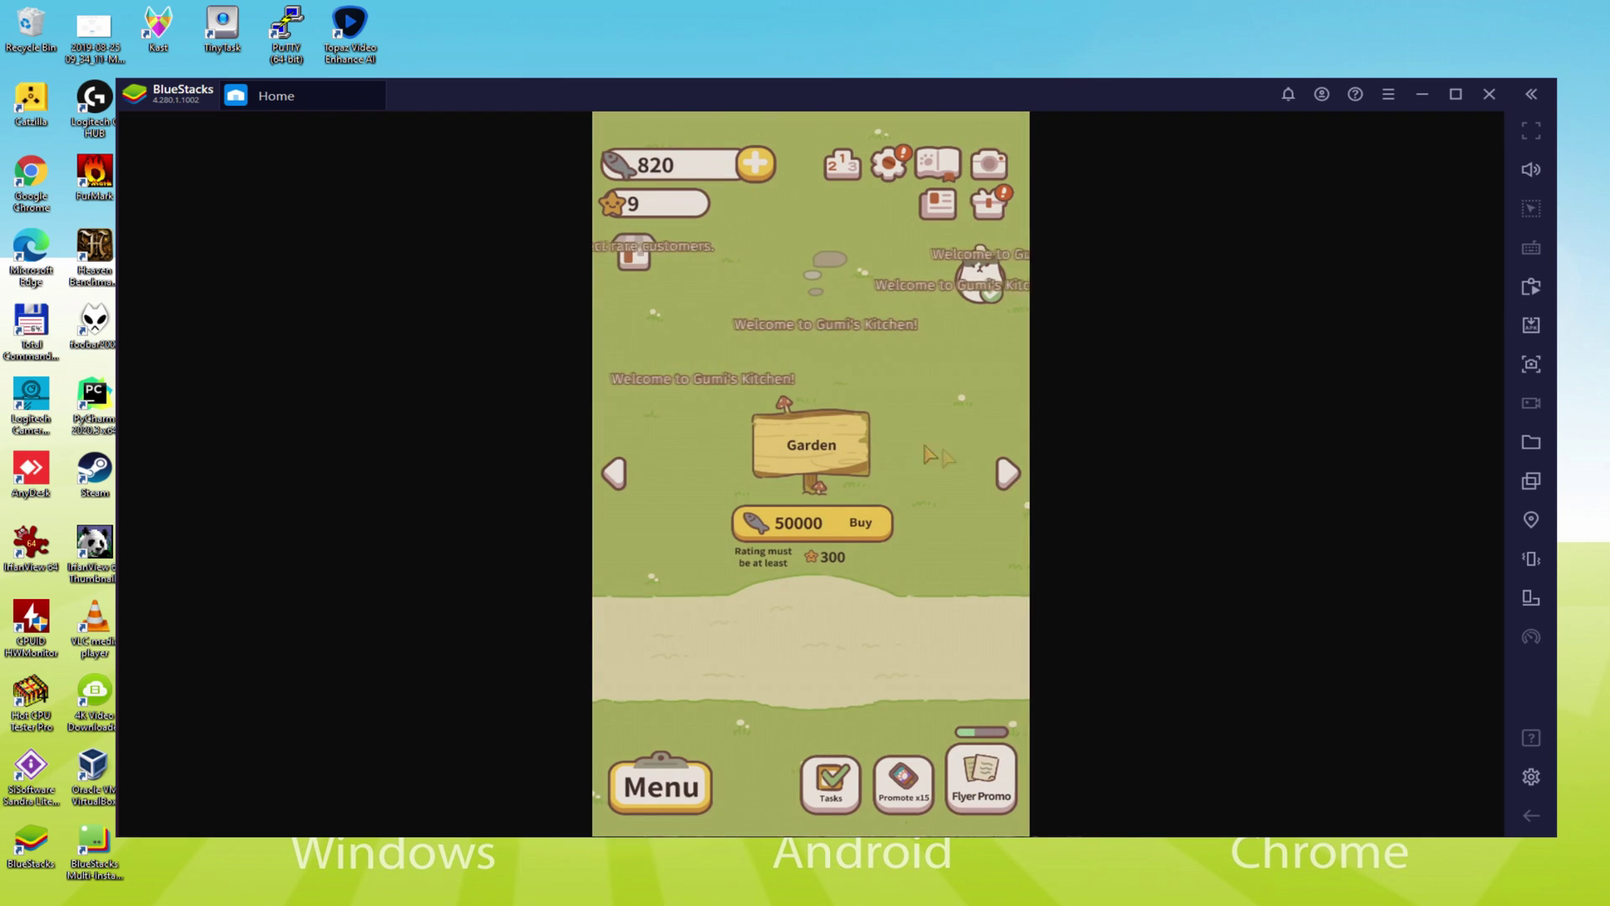
{"action": "left_click", "coordinate": [998, 483]}
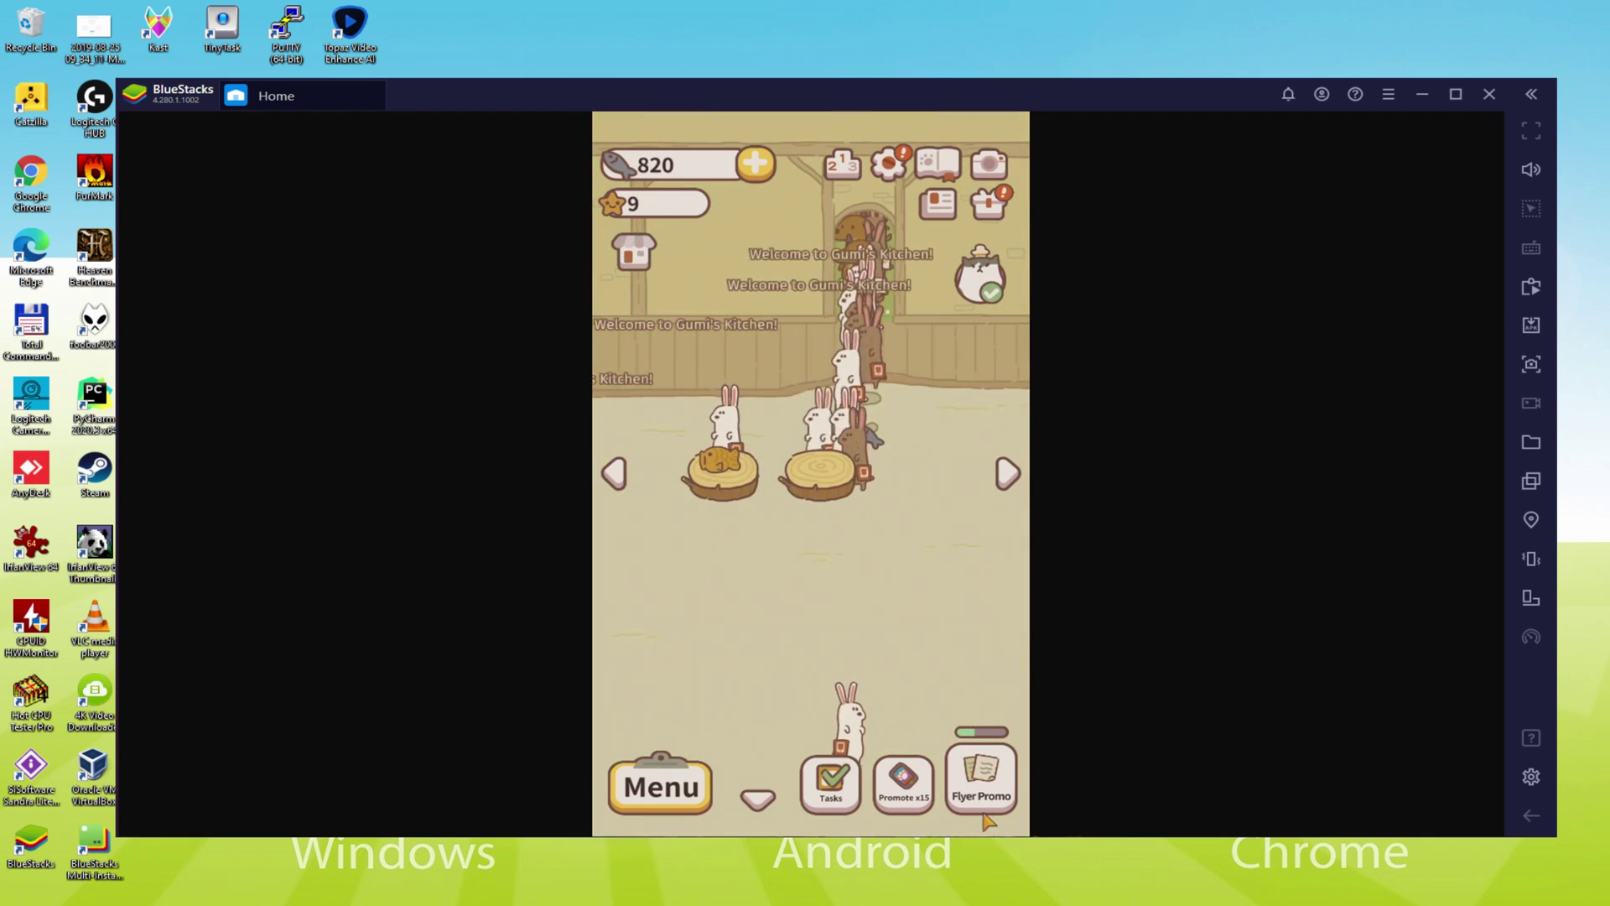